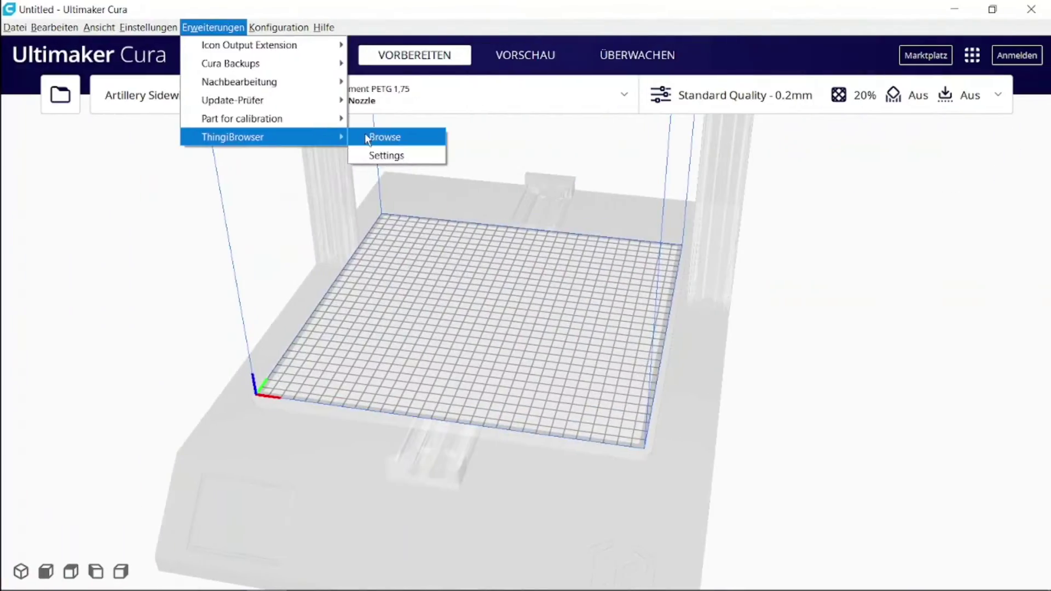
Search Thingiverse in ThingiBrowser for "desktop rocket" and open the details of Desktop Stomp Rocket & Glider - Angled Launcher
click(378, 137)
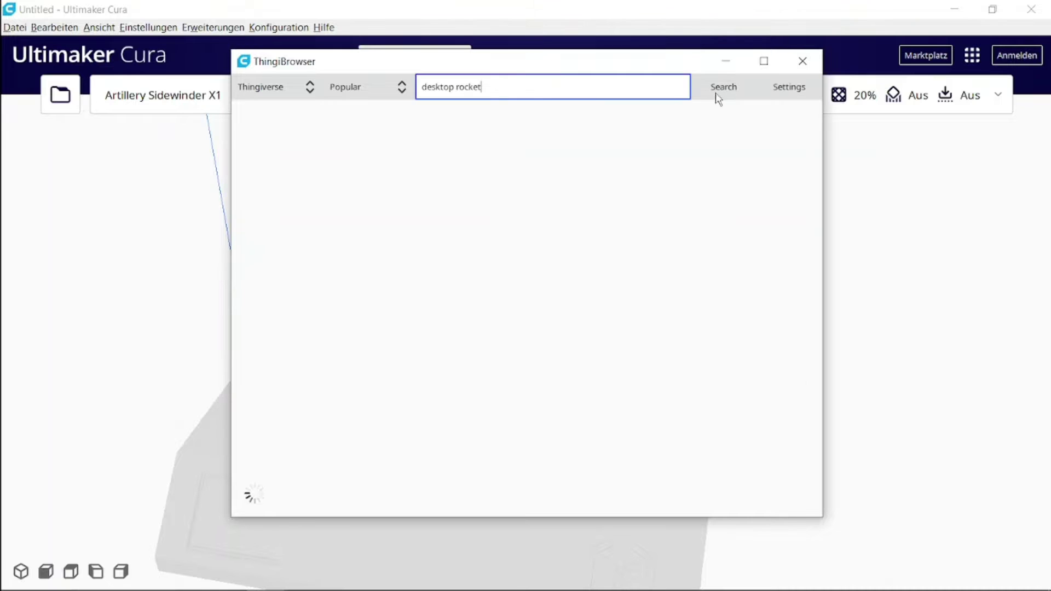
click(723, 91)
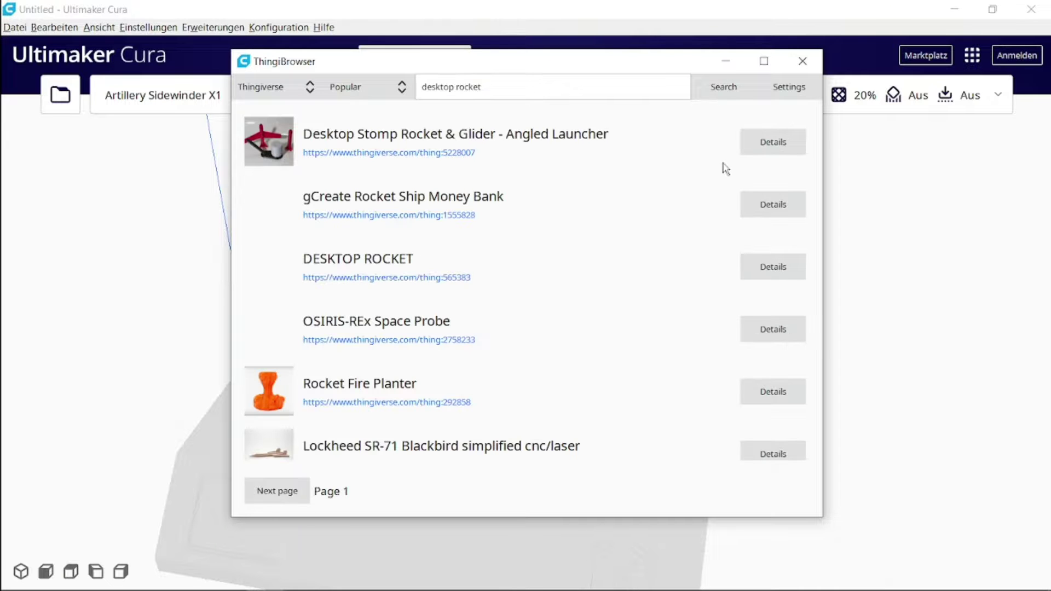
click(759, 144)
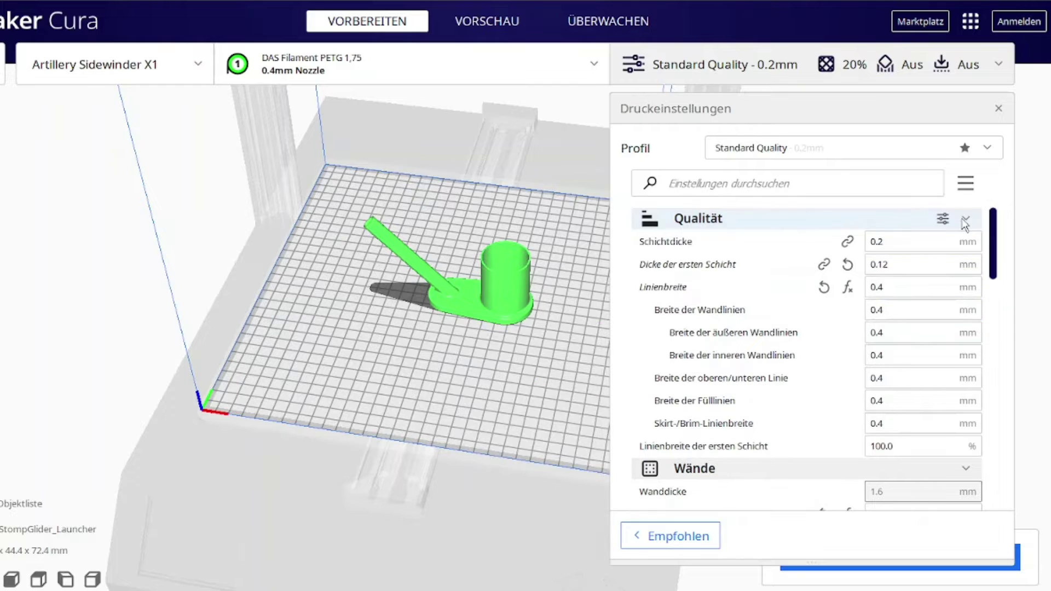
Look through the Qualität section of the print settings
click(964, 222)
scroll(996, 249, down, 1)
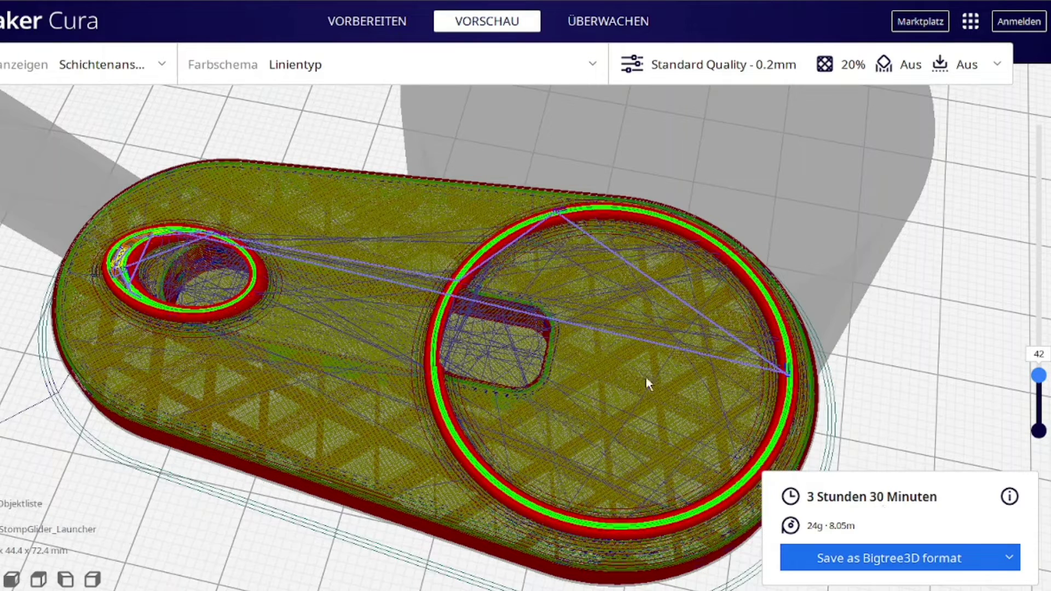
Step the layer preview of the launcher down to layer 27 to examine the infill of the base
scroll(644, 381, down, 3)
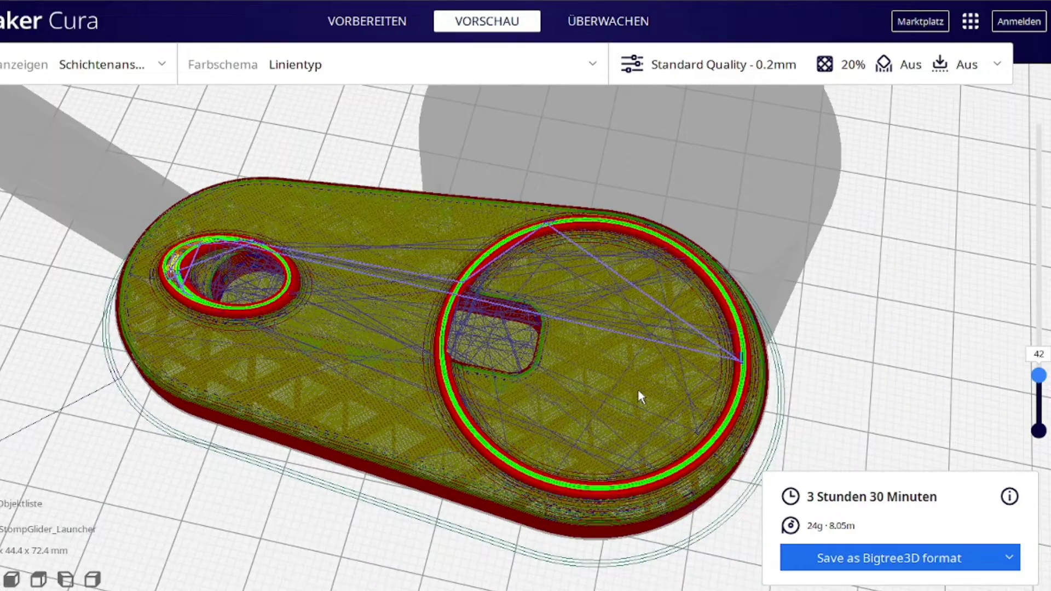
scroll(638, 389, up, 1)
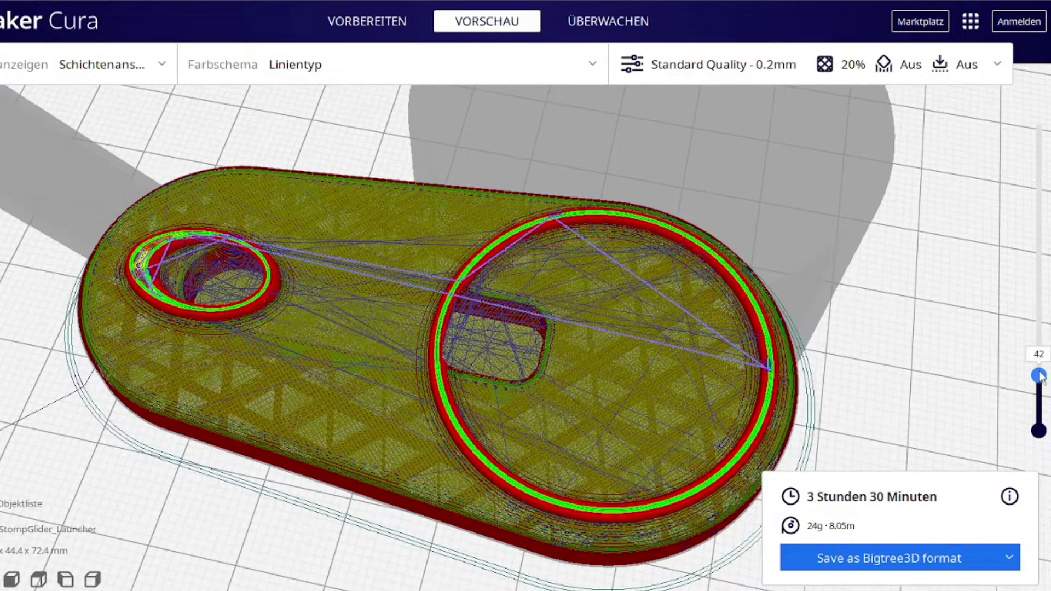
key(Down)
key(Down)
key(Down)
key(Down)
key(Down)
key(Down)
key(Down)
key(Down)
key(Down)
key(Down)
key(Down)
key(Down)
key(Down)
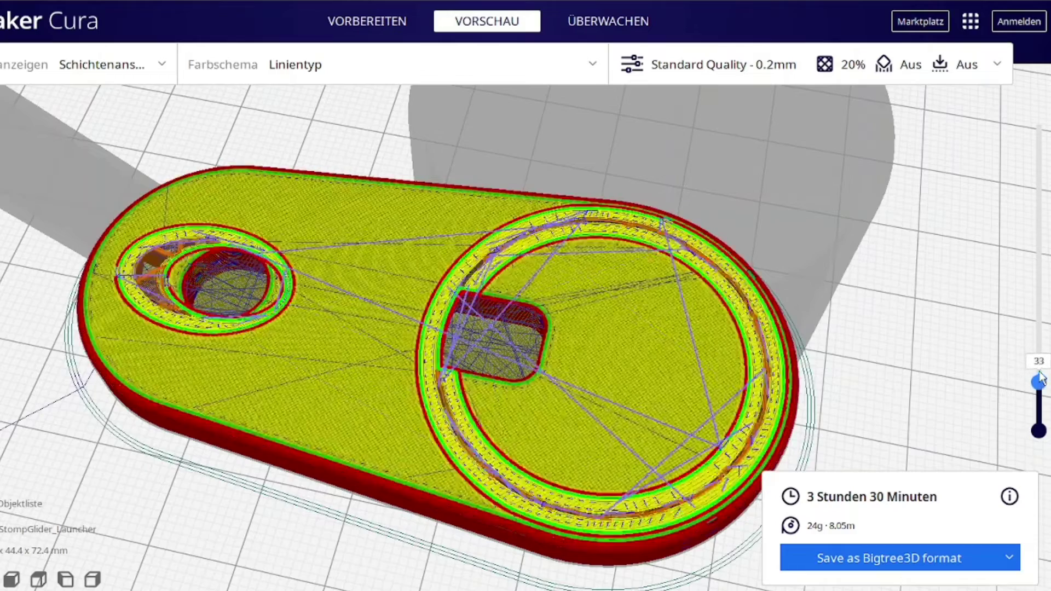
key(Down)
key(Down)
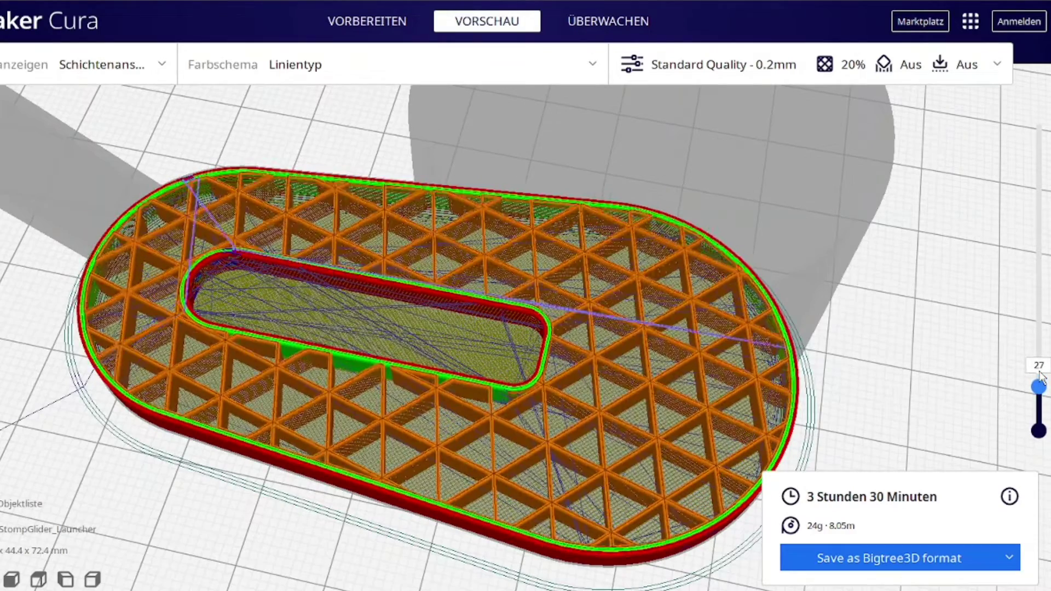
Compare layers 27 and 28 in the preview, ending on layer 28
key(Up)
key(Down)
key(Up)
key(Down)
key(Up)
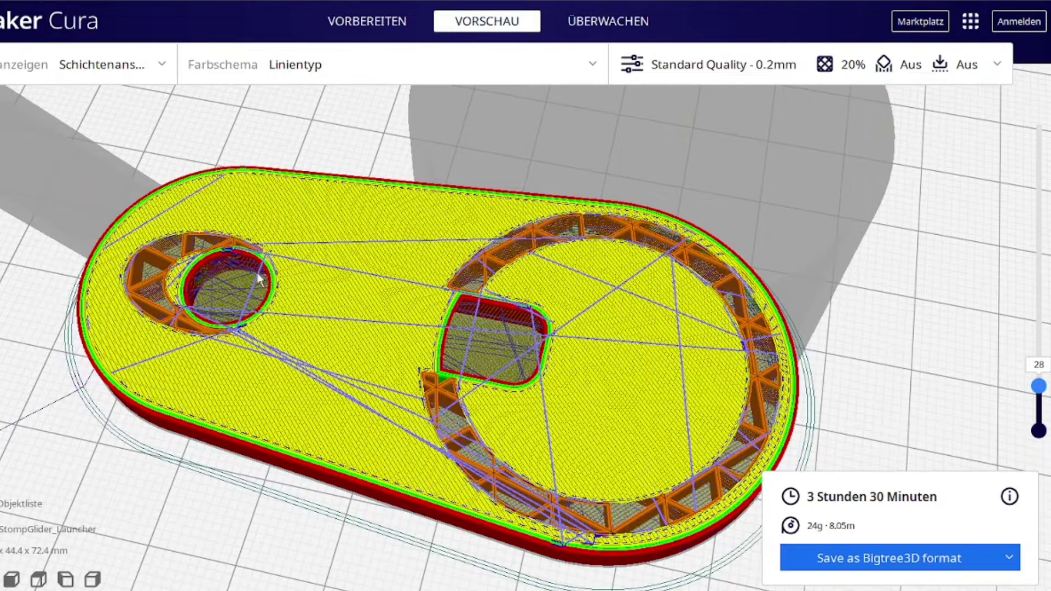
Raise the layer preview to layer 44 to examine the walls of the tubes and the print time estimate
scroll(629, 287, down, 3)
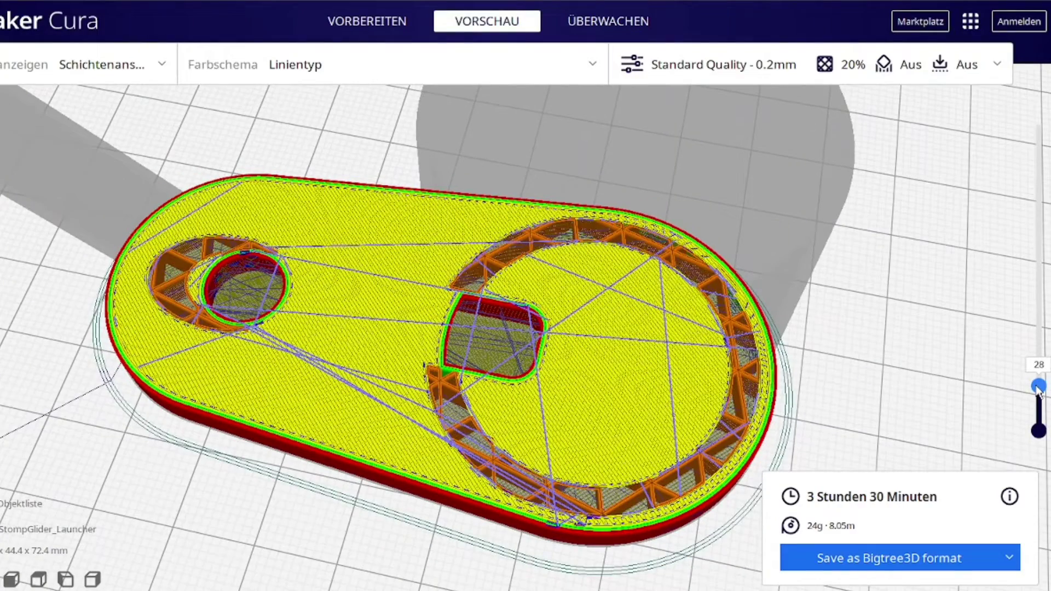
scroll(1038, 388, up, 10)
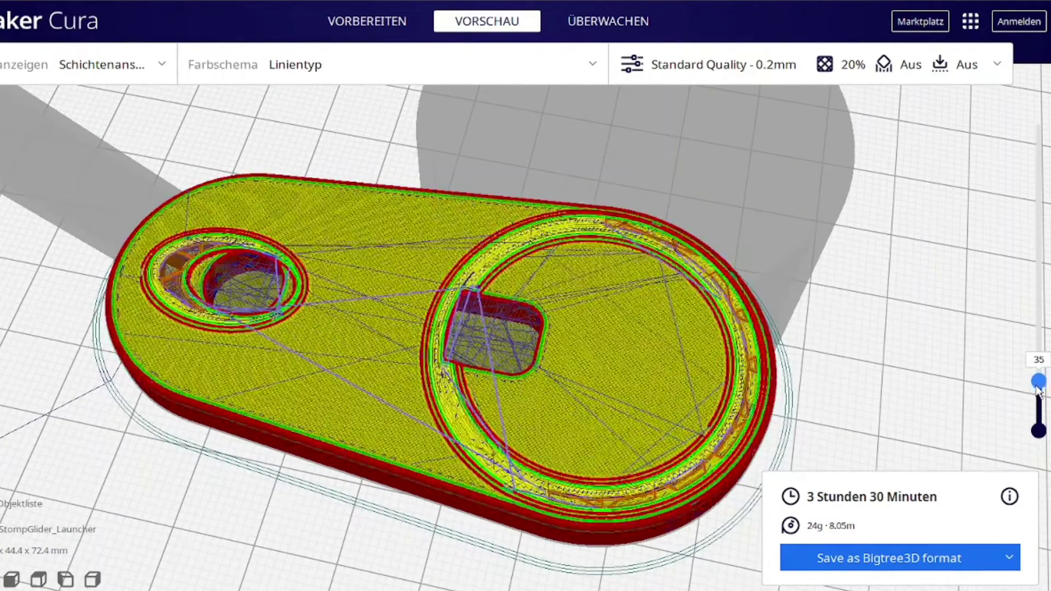
scroll(1038, 390, up, 6)
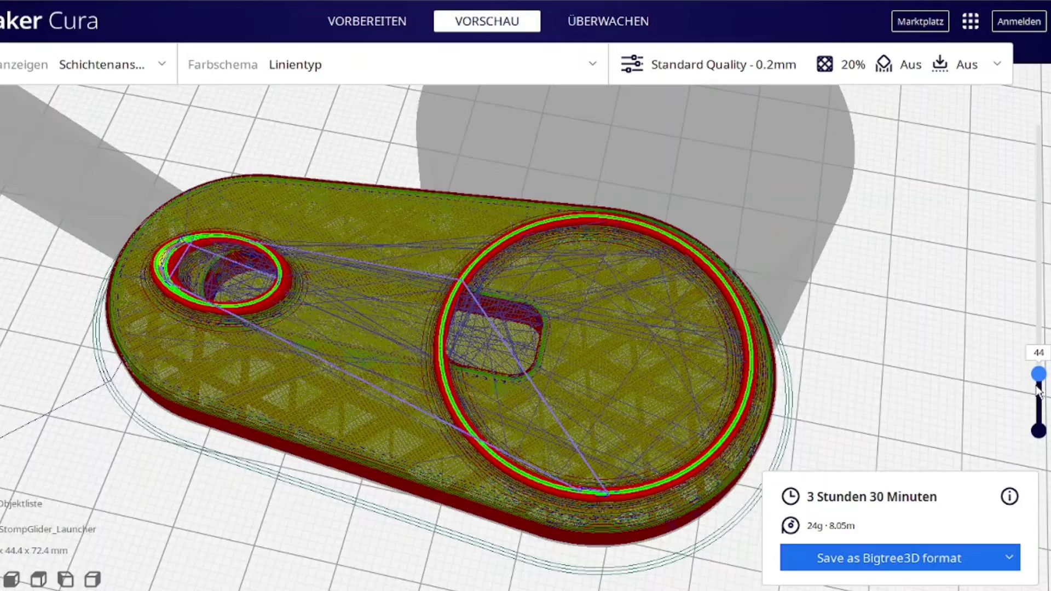
scroll(930, 438, up, 2)
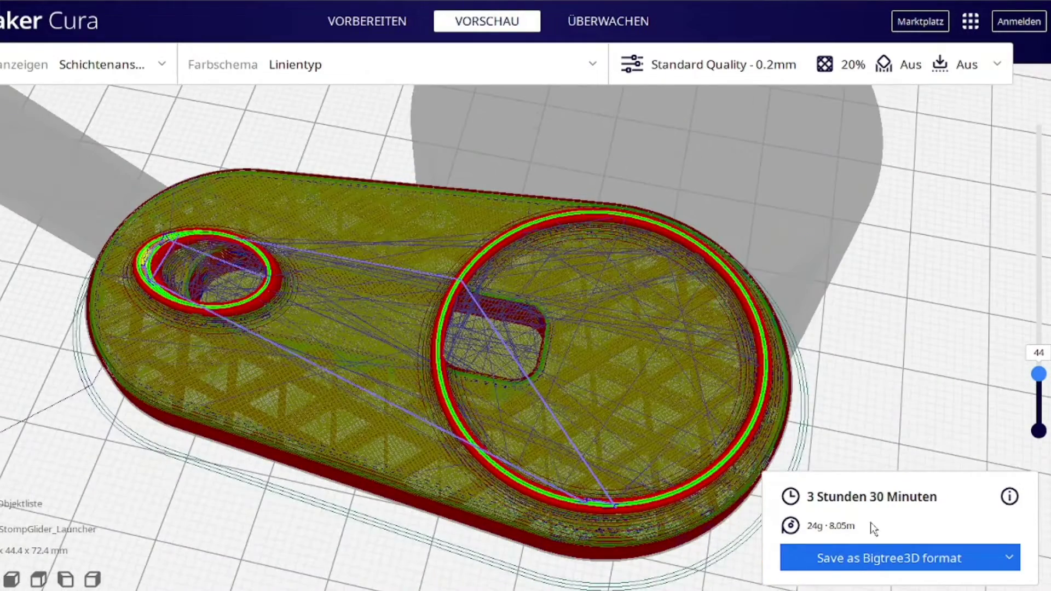
scroll(897, 358, down, 2)
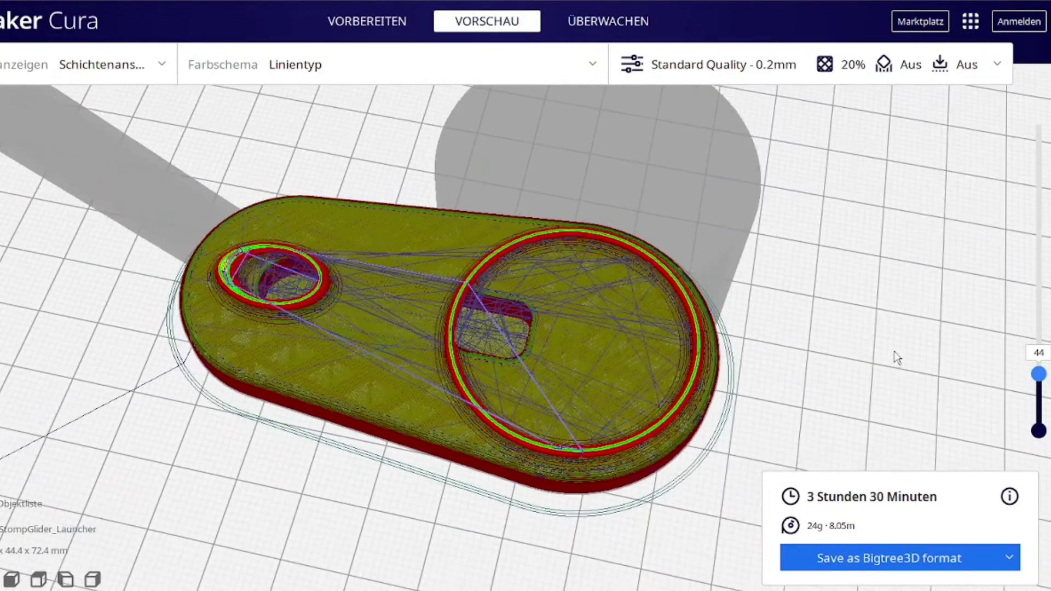
Set the line width (Linienbreite) to 0.6 mm and slice the model again
click(776, 69)
scroll(502, 333, up, 3)
scroll(502, 333, up, 5)
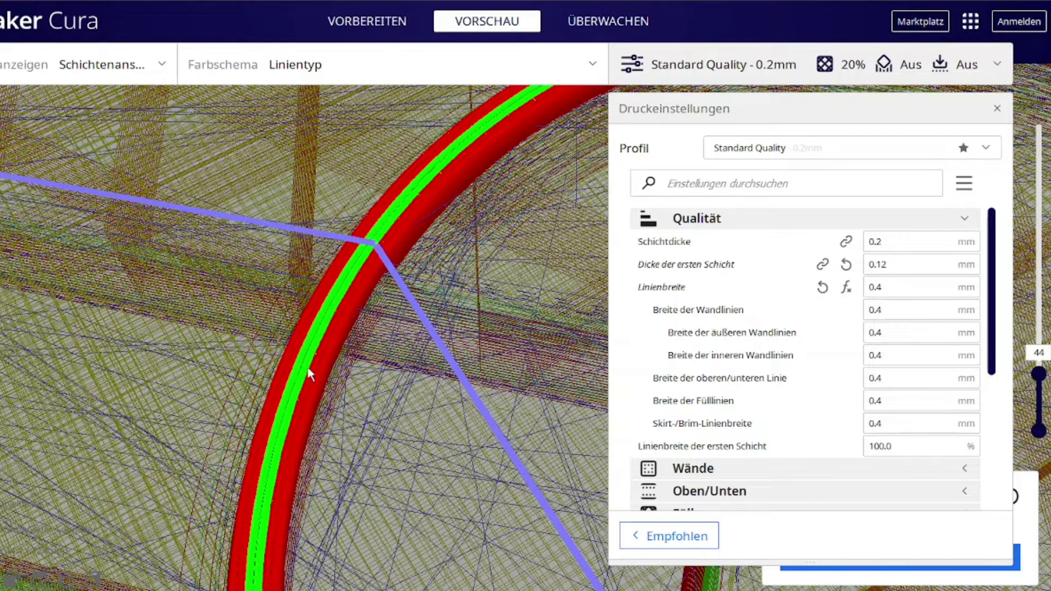
scroll(307, 362, down, 2)
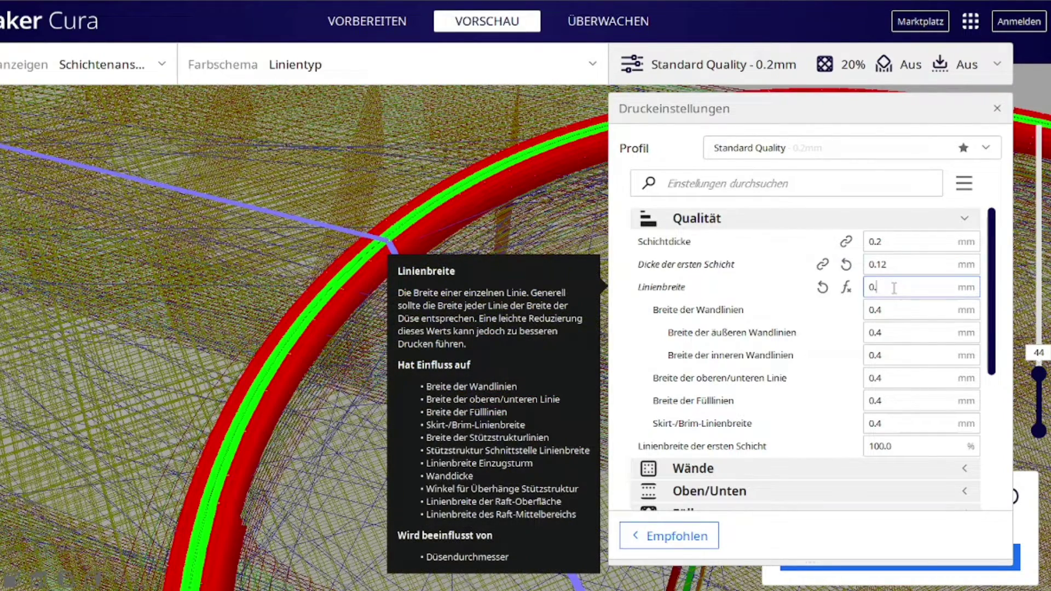
key(BackSpace)
text(6)
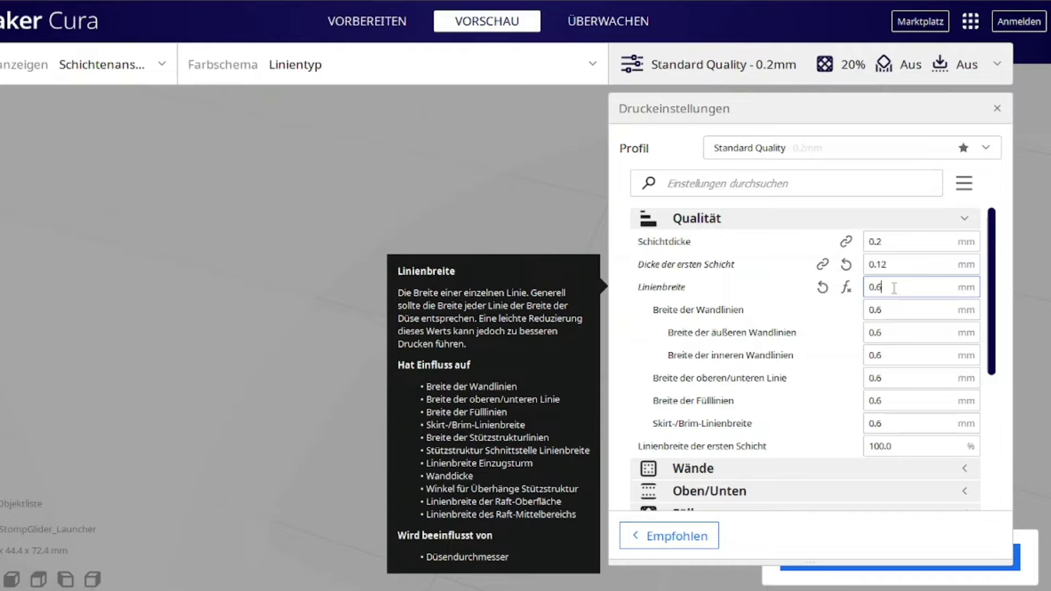
click(887, 564)
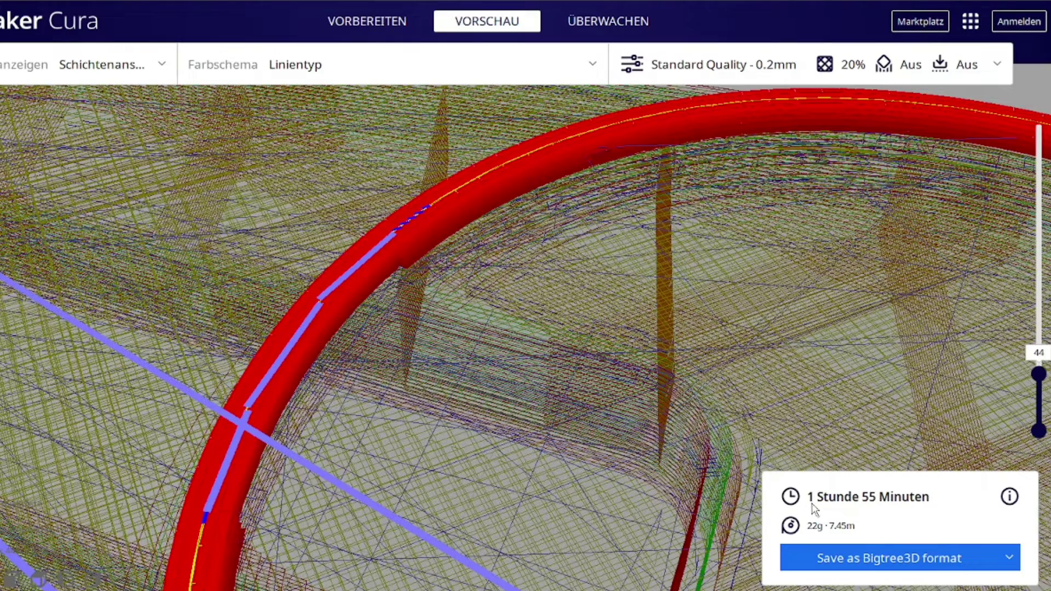
Raise the layer preview to layer 135 and examine the tube walls and travel moves of the new slice
scroll(694, 397, down, 8)
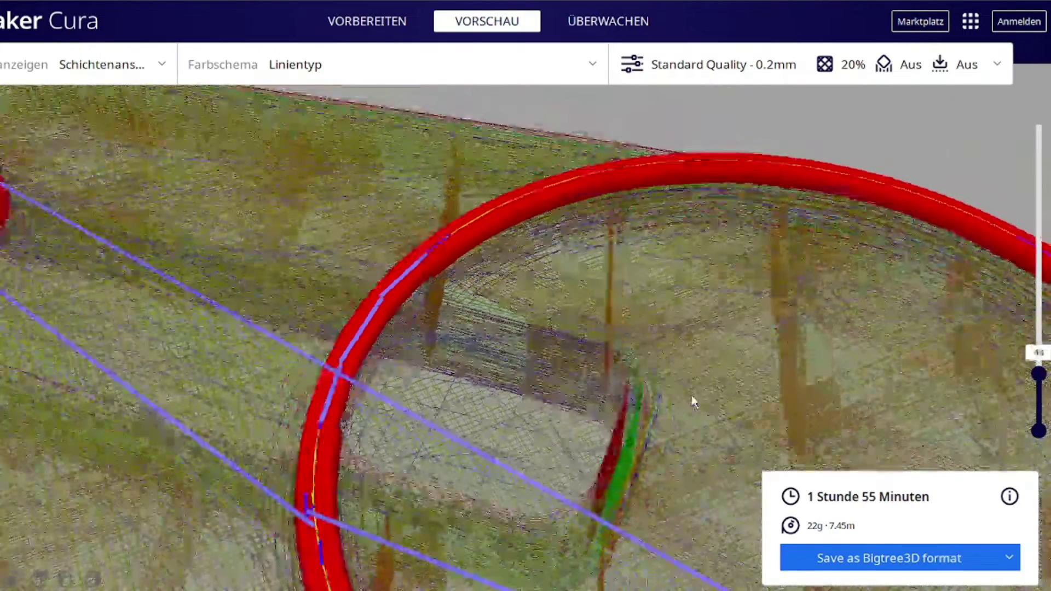
scroll(693, 403, down, 5)
right_drag(787, 352, 837, 356)
drag(1038, 374, 1039, 300)
right_drag(861, 340, 859, 373)
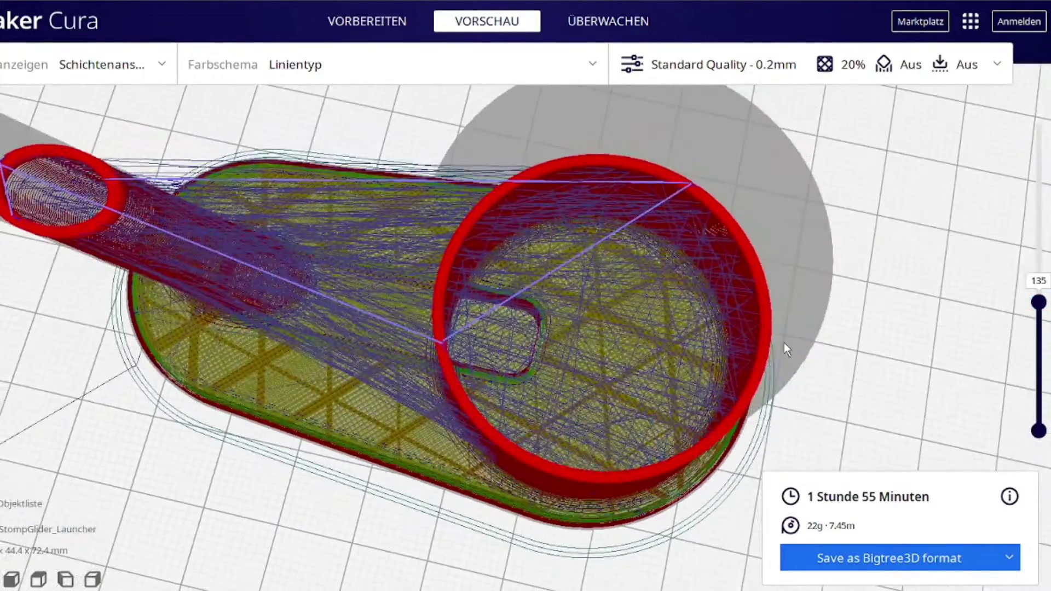
scroll(766, 343, down, 3)
scroll(761, 346, up, 4)
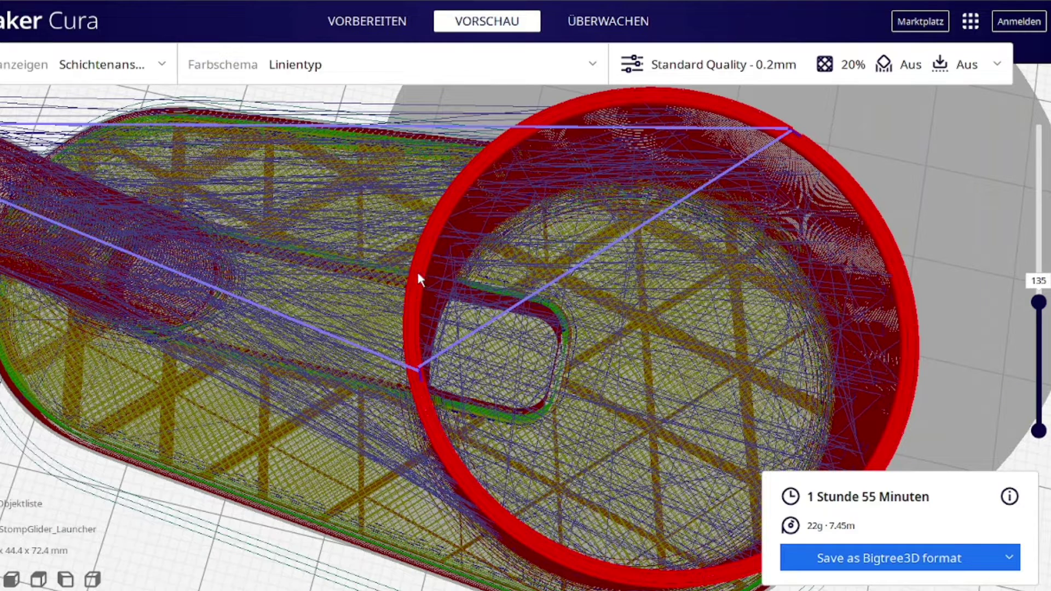
scroll(417, 279, down, 5)
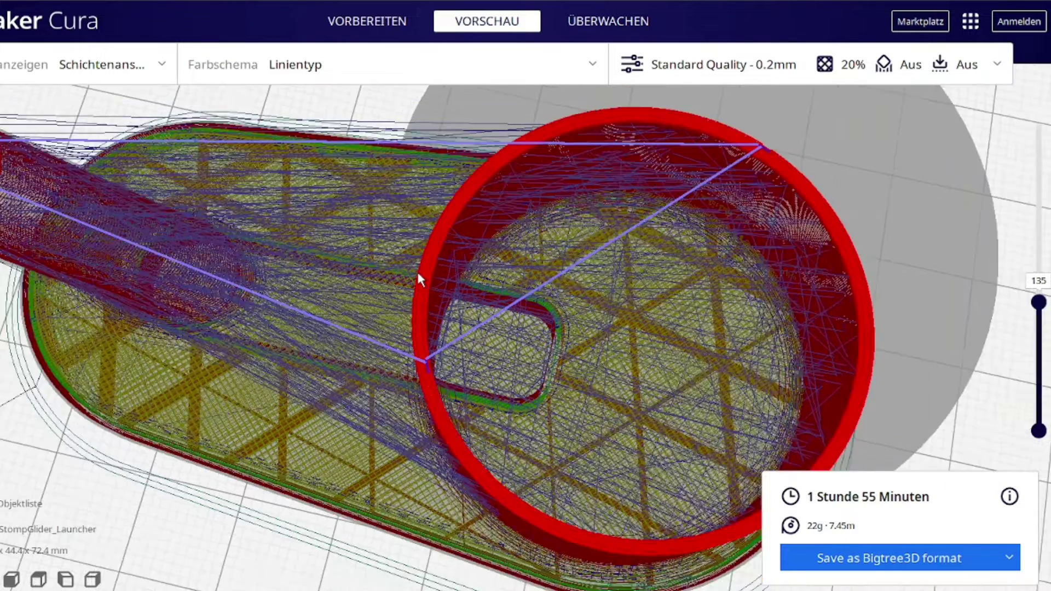
right_drag(409, 372, 430, 353)
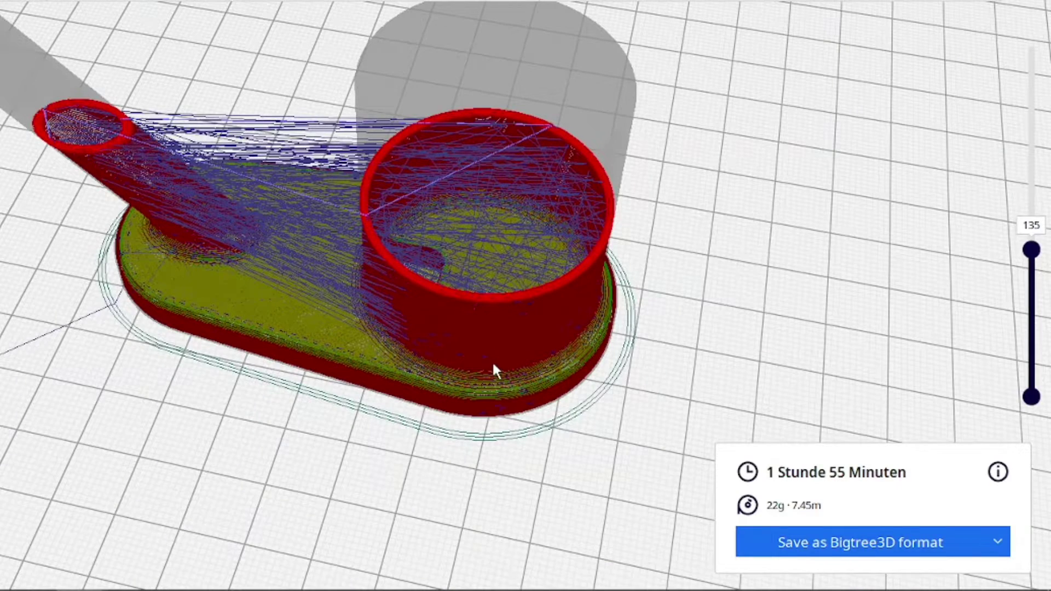
Set the Z seam alignment (Justierung der Z-Naht) to Kürzester and slice the model again
click(716, 10)
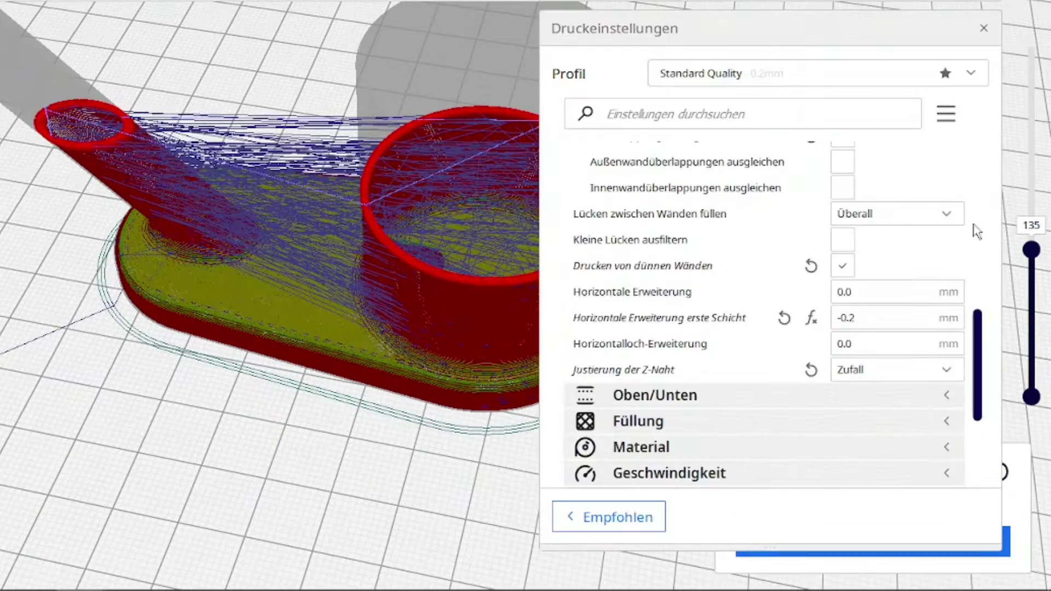
click(947, 370)
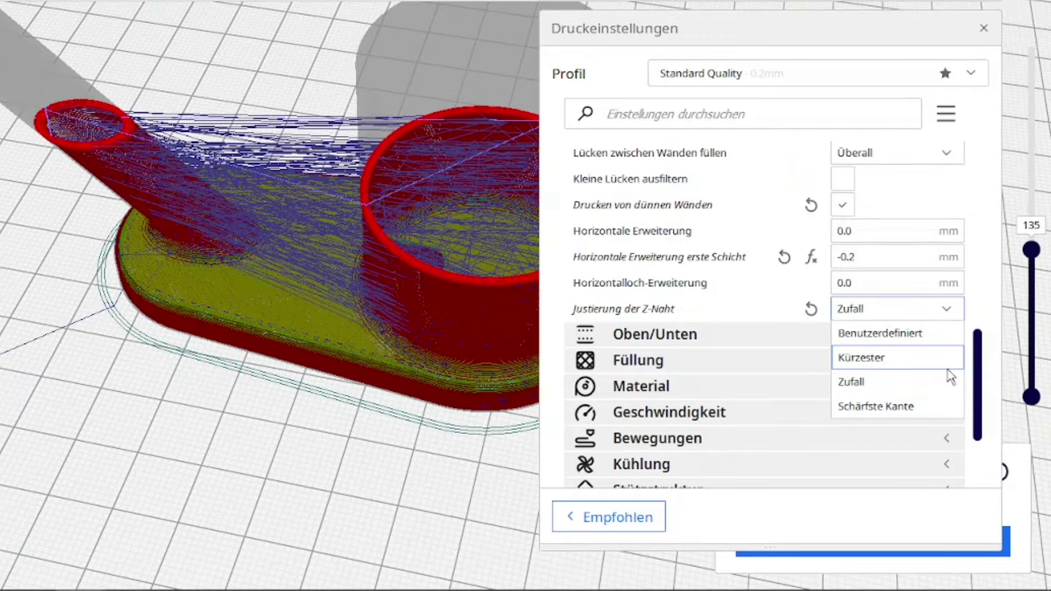
click(876, 365)
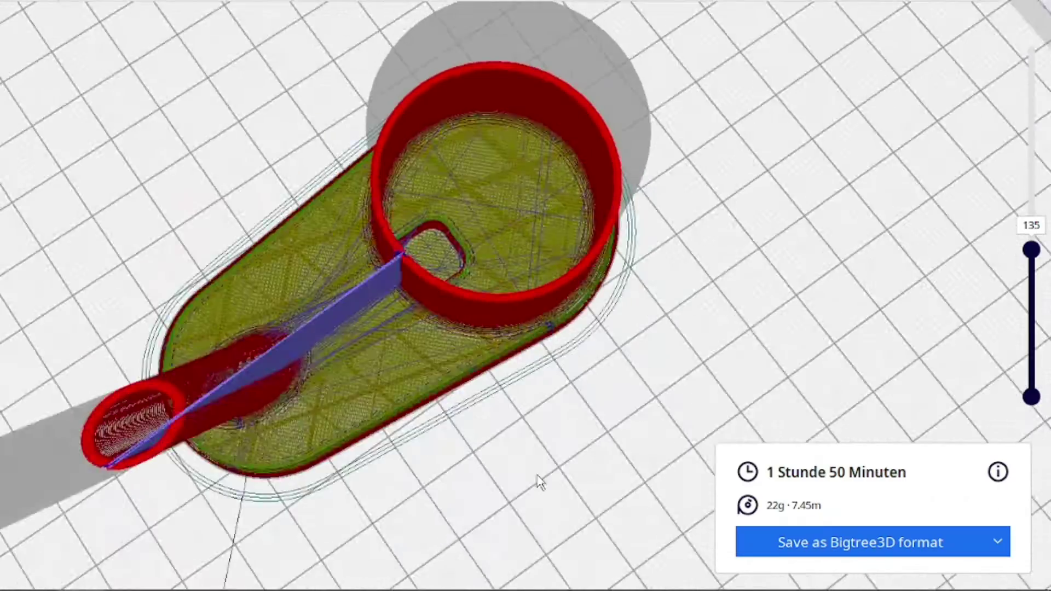
Examine the Z seam on the base, the angled tube and the large cylinder from several sides
right_drag(539, 482, 430, 326)
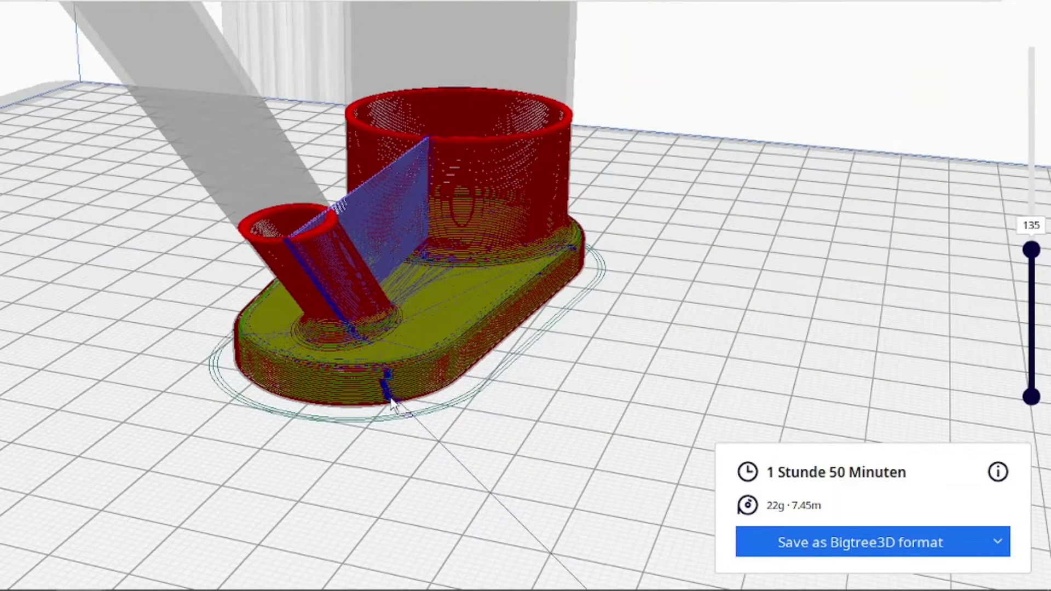
right_drag(387, 390, 680, 309)
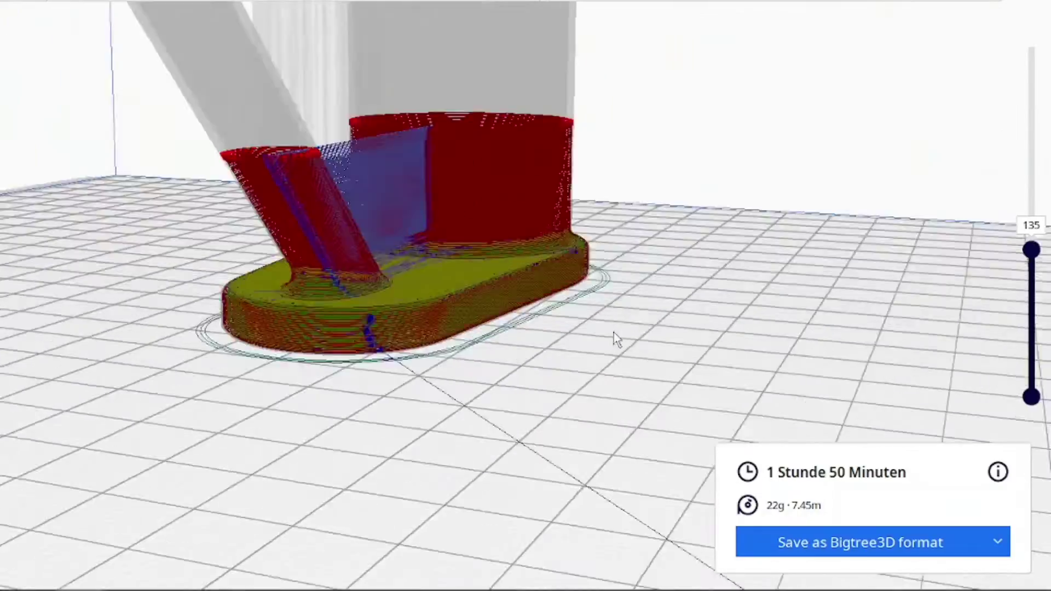
right_drag(604, 347, 561, 376)
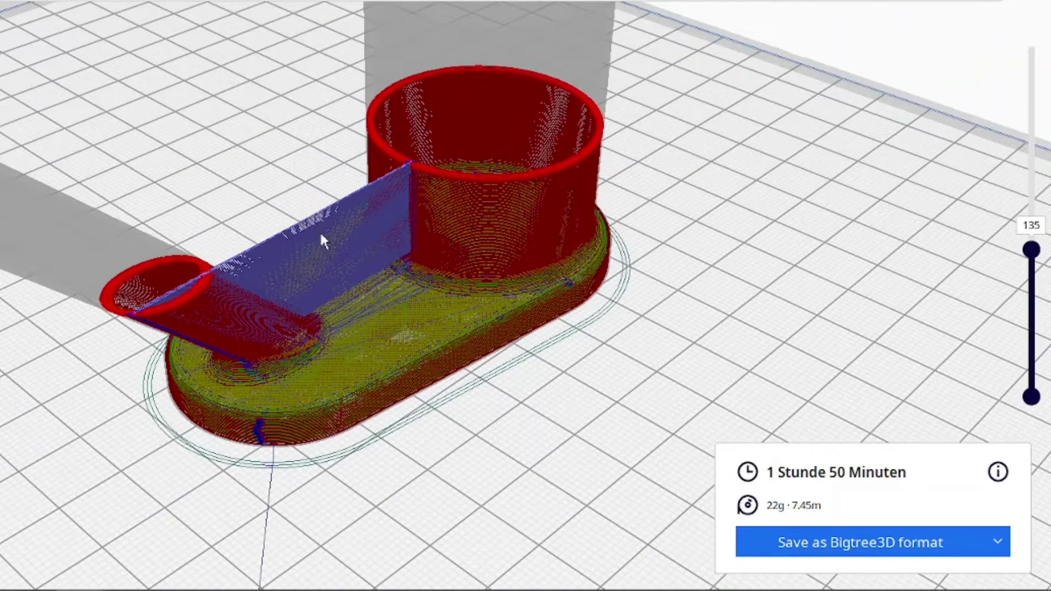
right_drag(567, 368, 353, 232)
scroll(339, 271, up, 3)
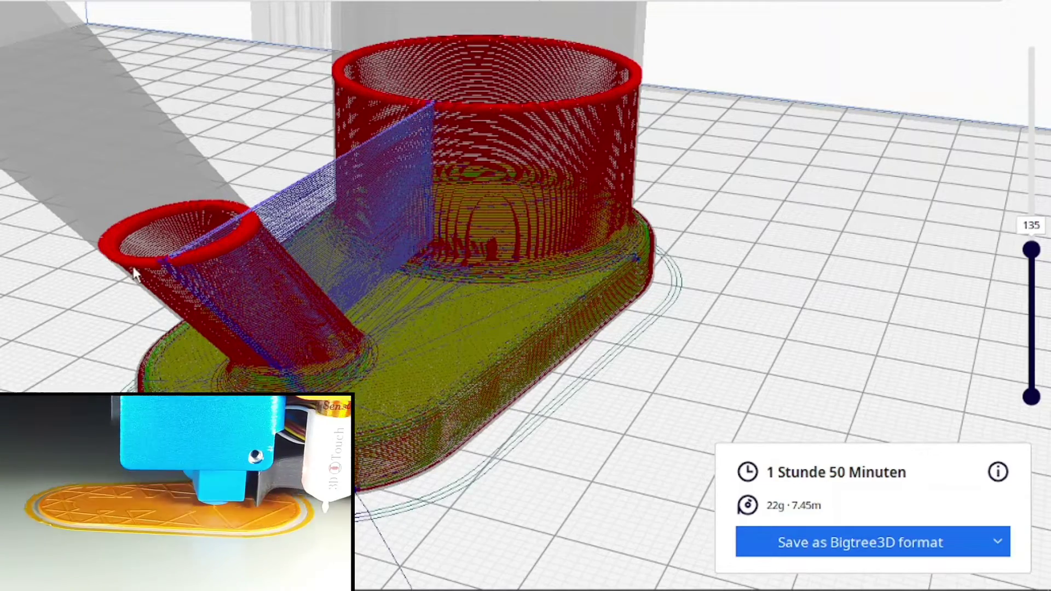
right_drag(504, 374, 740, 399)
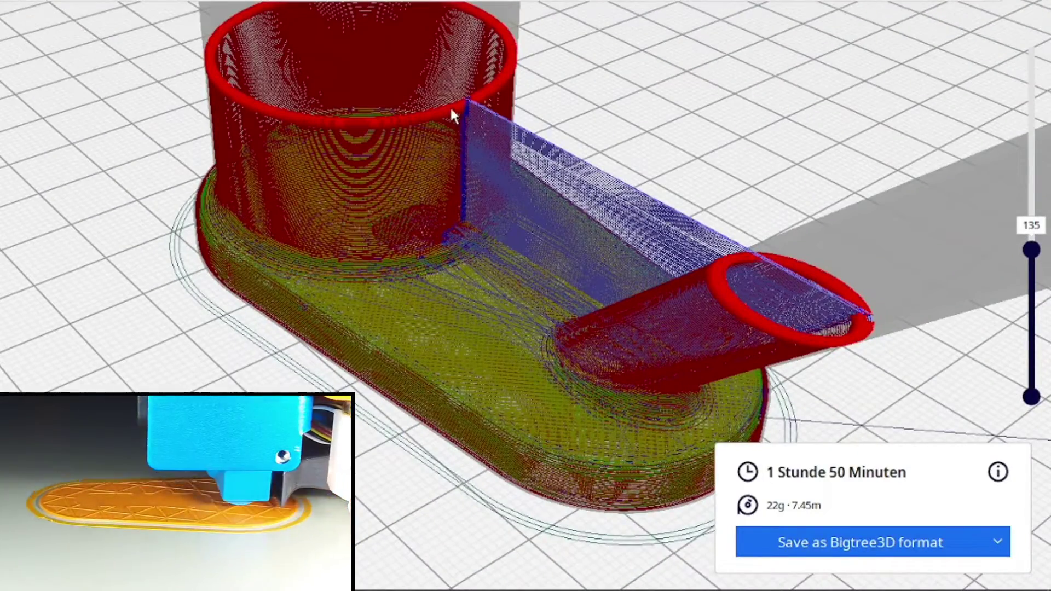
click(461, 207)
right_drag(403, 281, 705, 11)
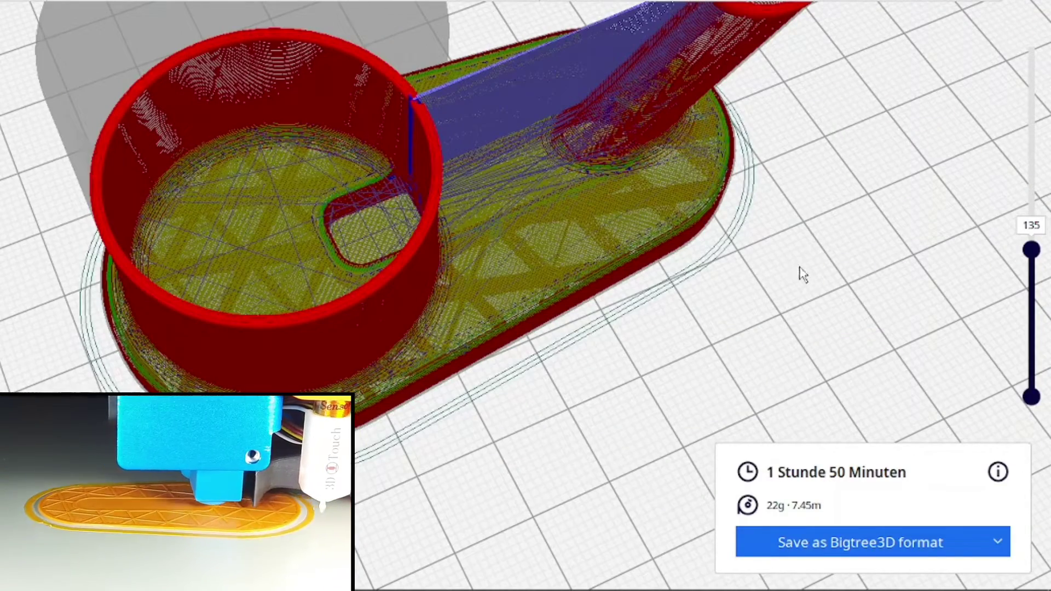
right_drag(798, 277, 211, 261)
Set the Z seam alignment (Justierung der Z-Naht) to Benutzerdefiniert
scroll(212, 261, down, 3)
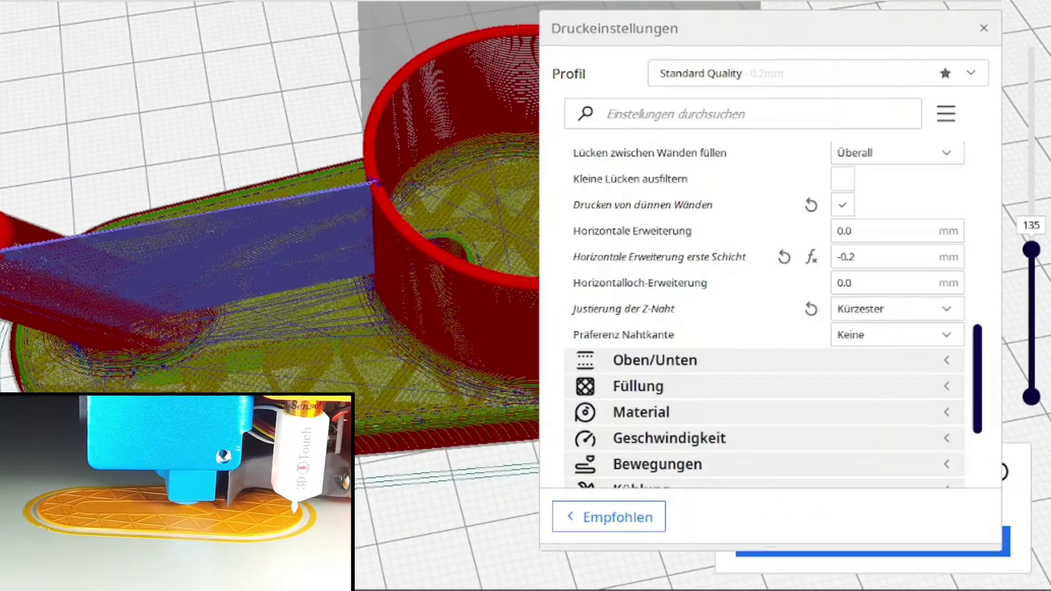
click(952, 309)
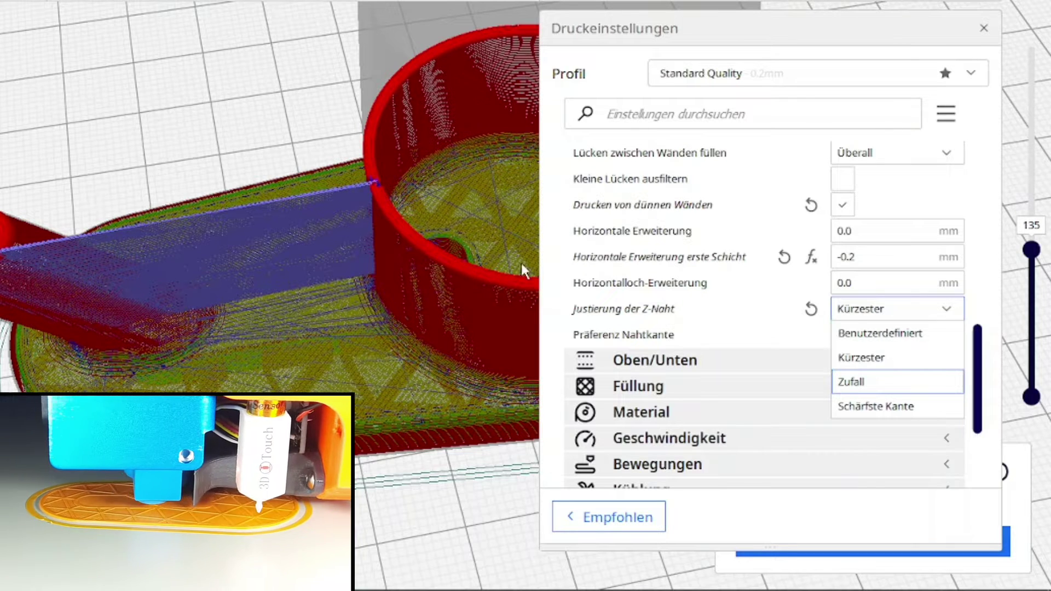
click(876, 334)
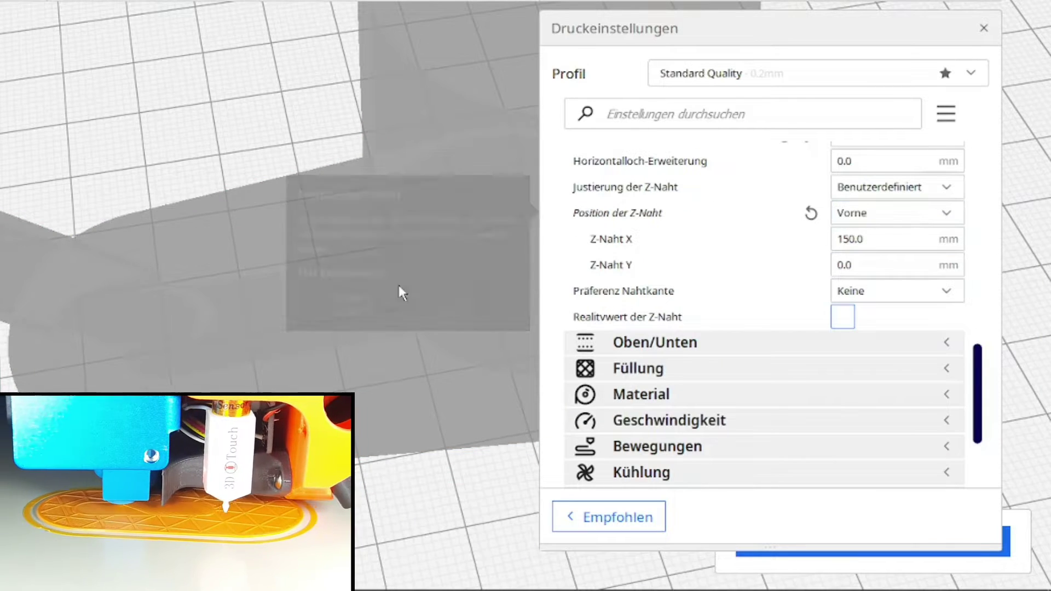
Set the Z seam position (Position der Z-Naht) to Links and slice the model again
click(948, 213)
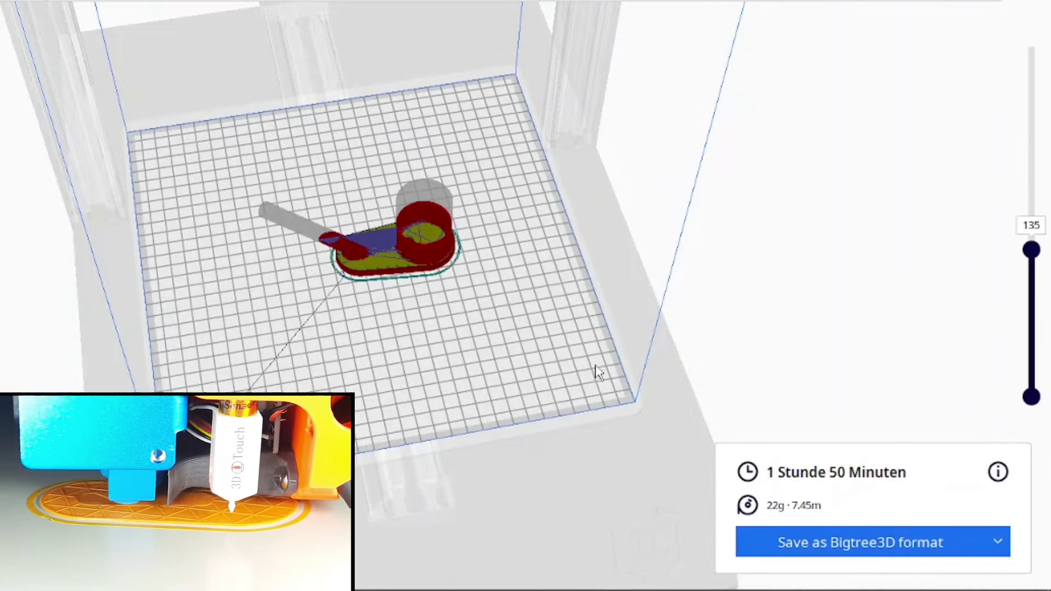
Examine where the Z seam runs on the base, angled tube and large cylinder with the seam position on Links
right_drag(598, 372, 553, 378)
scroll(241, 244, down, 2)
scroll(241, 244, up, 3)
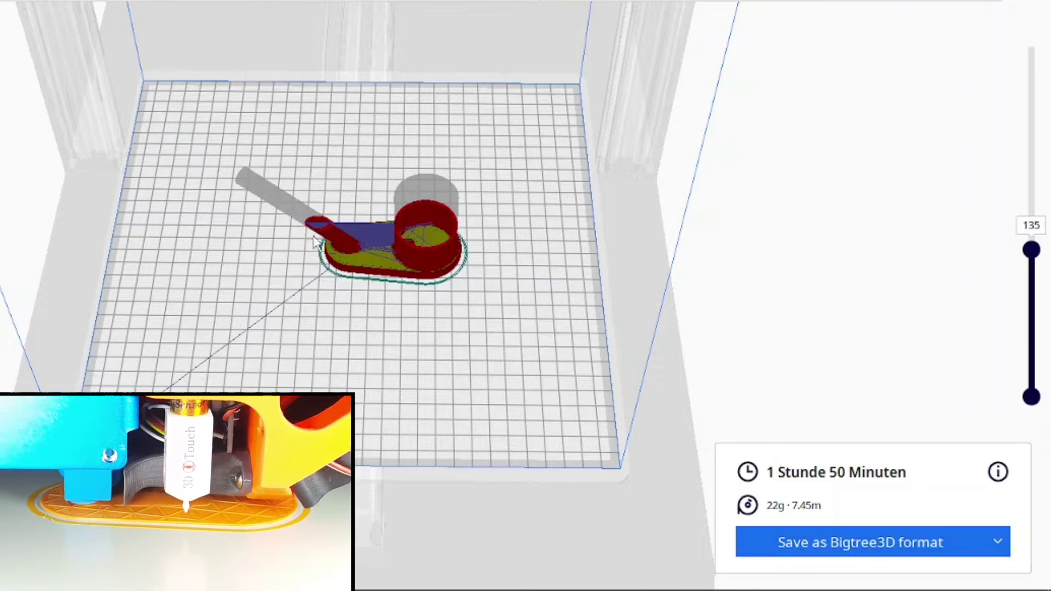
right_drag(89, 309, 422, 260)
scroll(421, 260, up, 10)
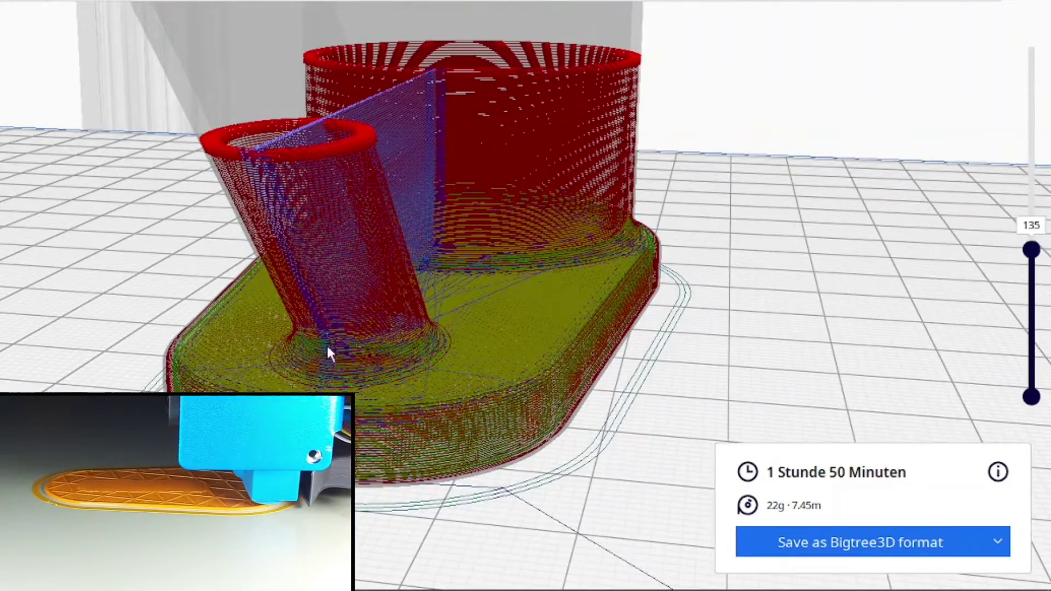
right_drag(328, 368, 441, 435)
right_drag(563, 387, 411, 206)
right_drag(634, 403, 542, 383)
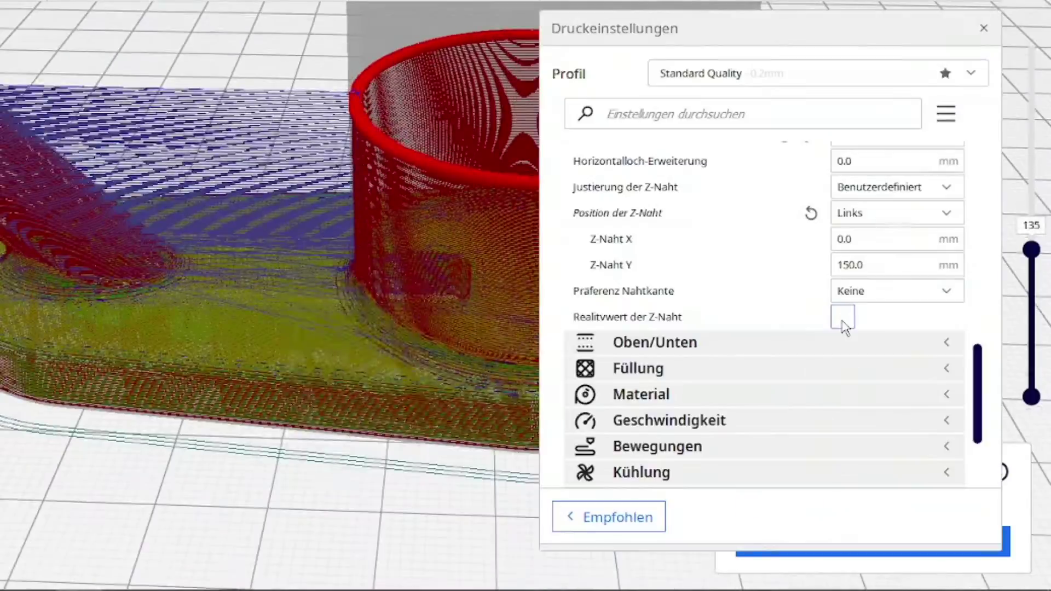
Enable the relative Z seam option (Realitvwert der Z-Naht) and slice the model again
click(843, 319)
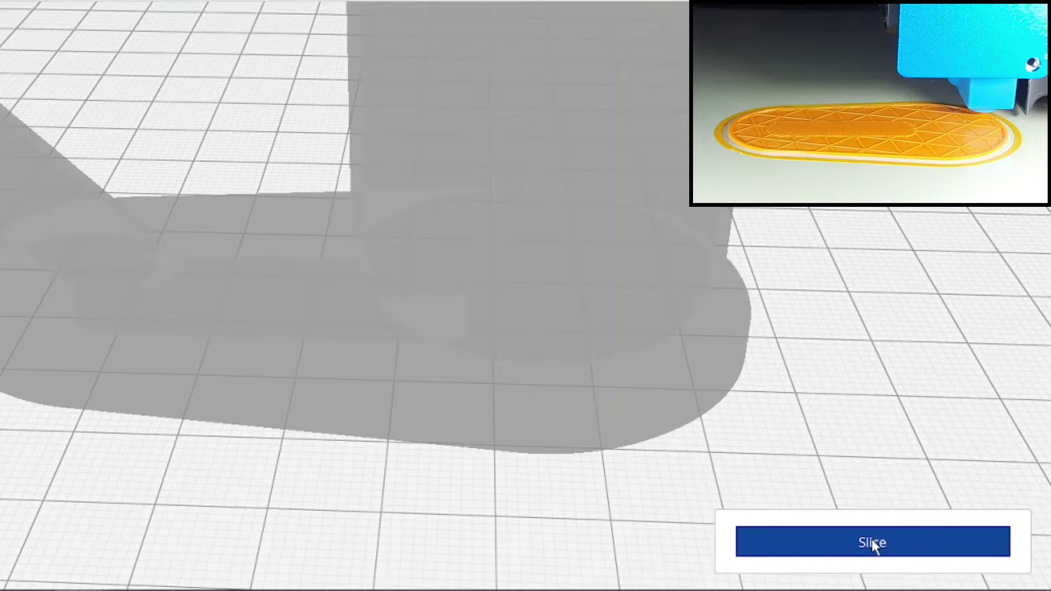
click(871, 541)
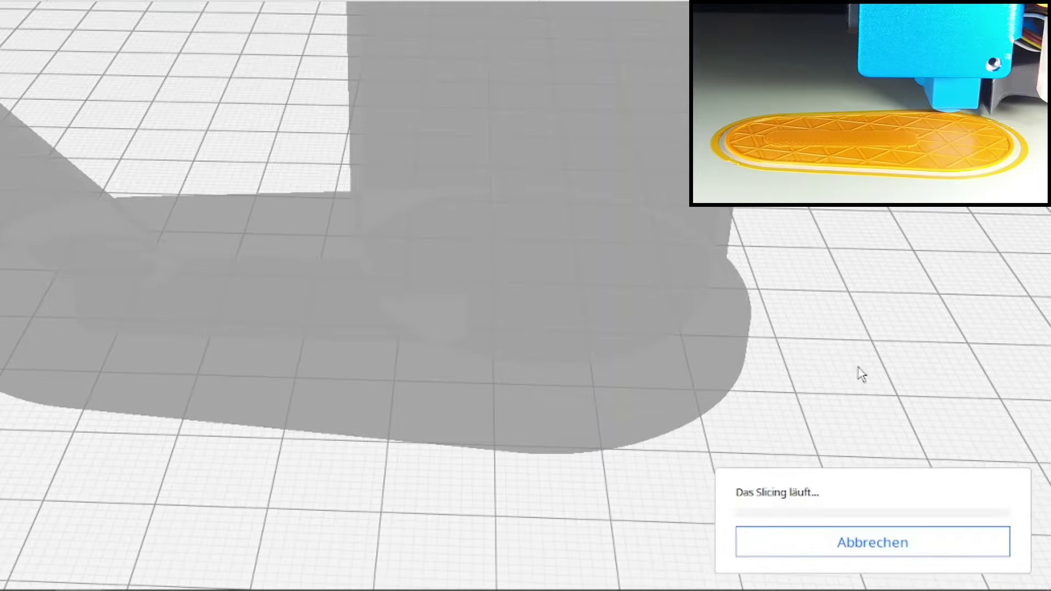
scroll(844, 375, down, 5)
scroll(779, 413, down, 3)
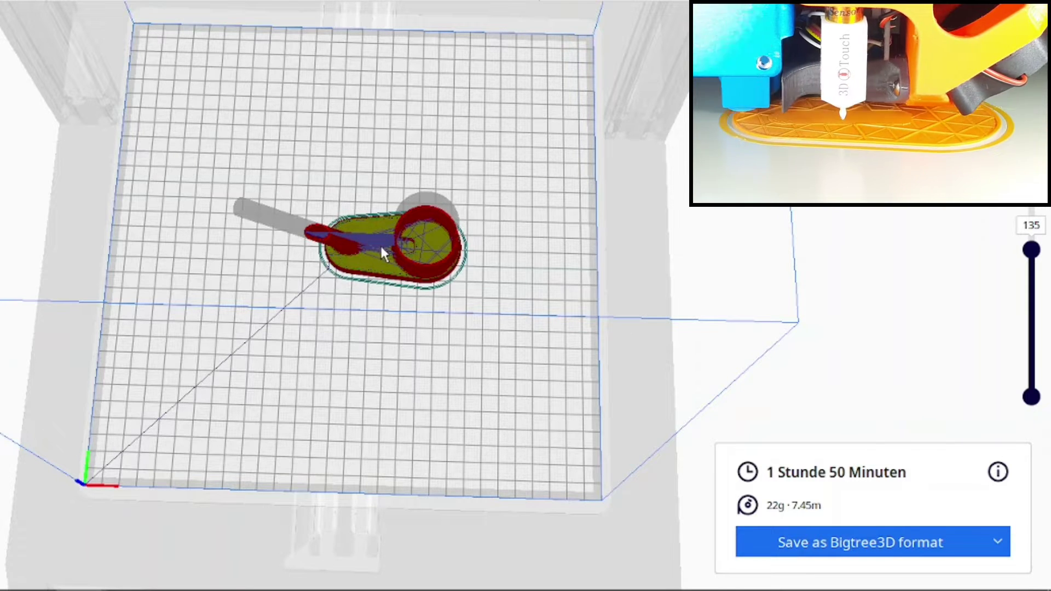
Examine the Z seam and travel moves of the relative-seam slice in relation to the build plate
right_drag(303, 356, 621, 265)
right_drag(402, 296, 347, 343)
scroll(438, 328, down, 3)
scroll(421, 309, up, 8)
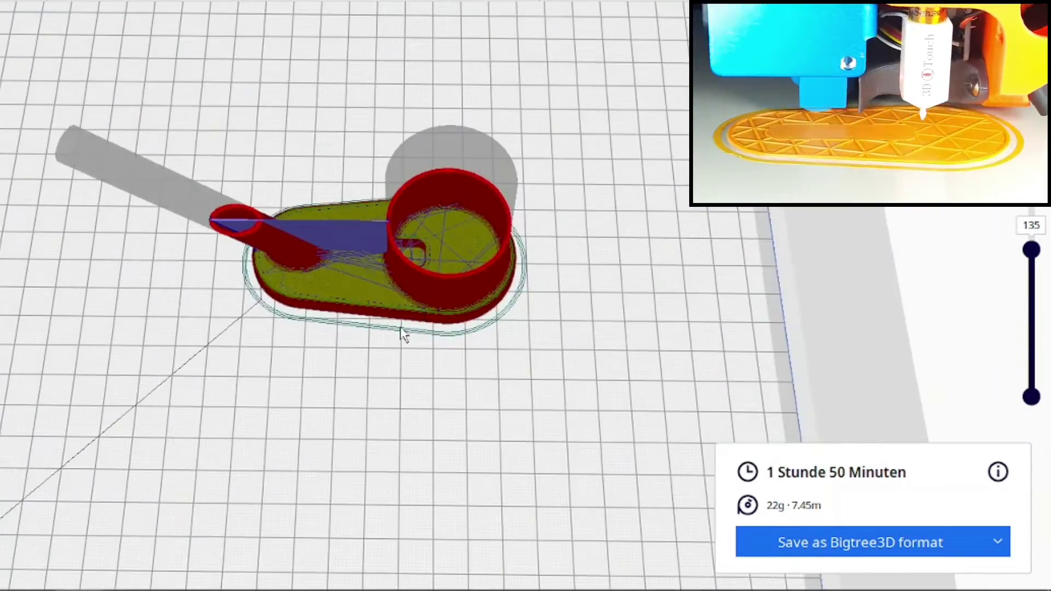
scroll(402, 350, down, 1)
Move the launcher toward the rear left of the build plate, to about X -49 mm, Y -98 mm, and slice it again
click(385, 283)
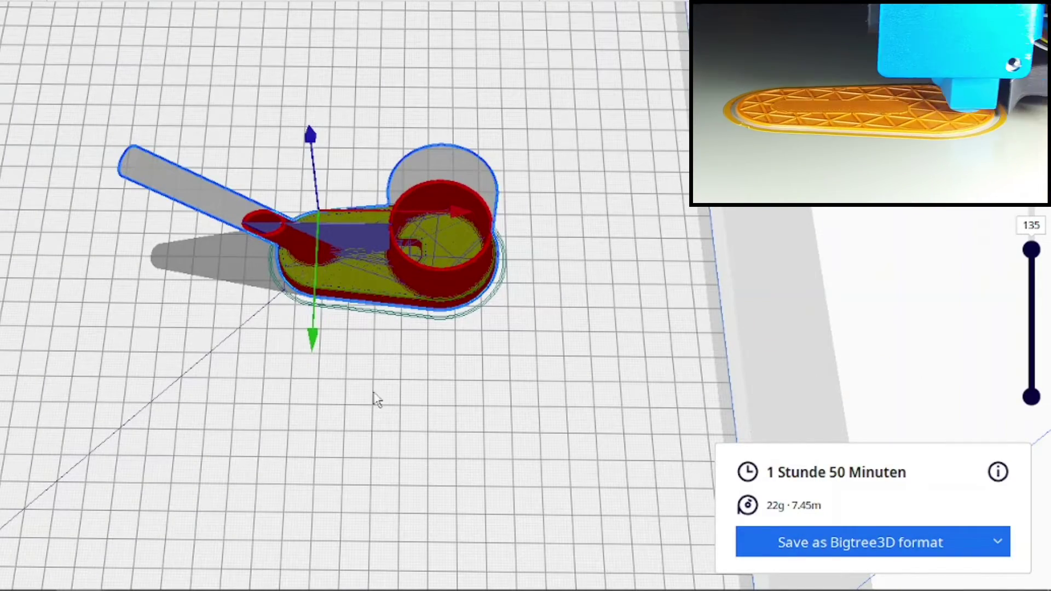
mouse_move(399, 392)
right_down()
mouse_move(659, 297)
mouse_move(714, 261)
mouse_move(410, 394)
right_up()
scroll(432, 385, down, 4)
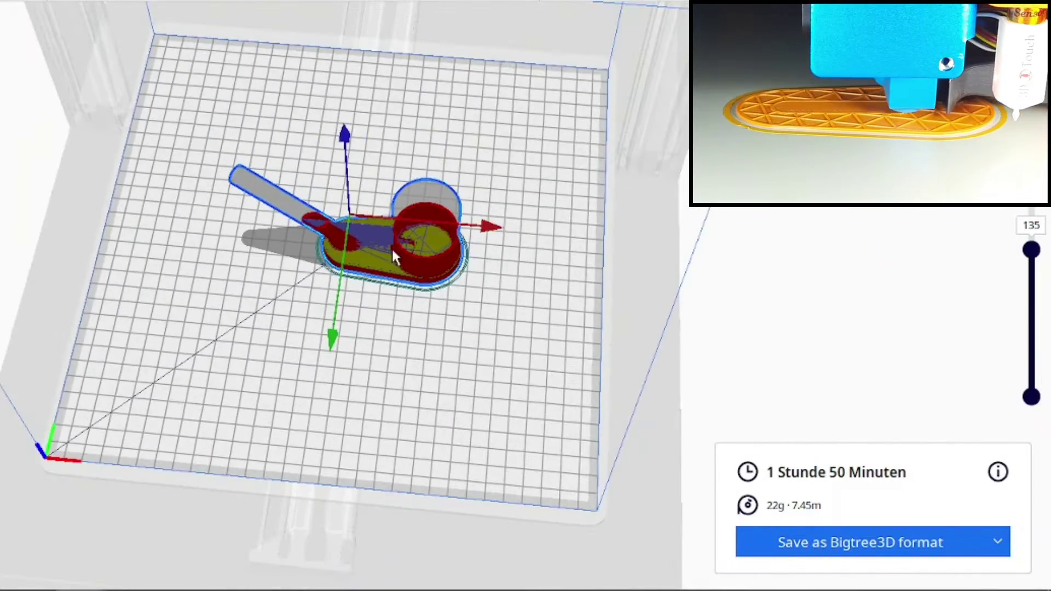
drag(389, 257, 324, 116)
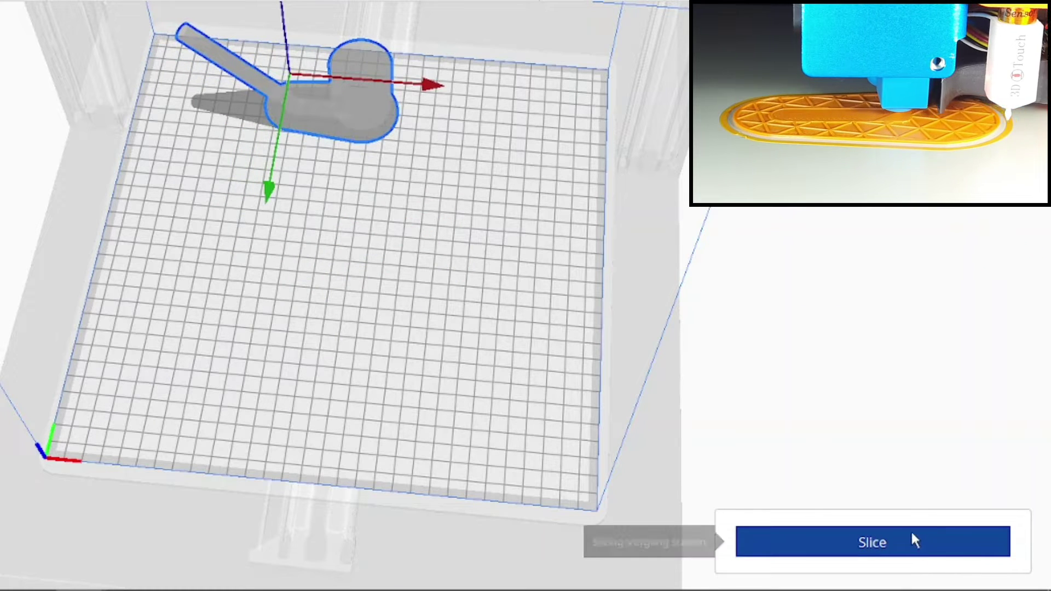
click(912, 536)
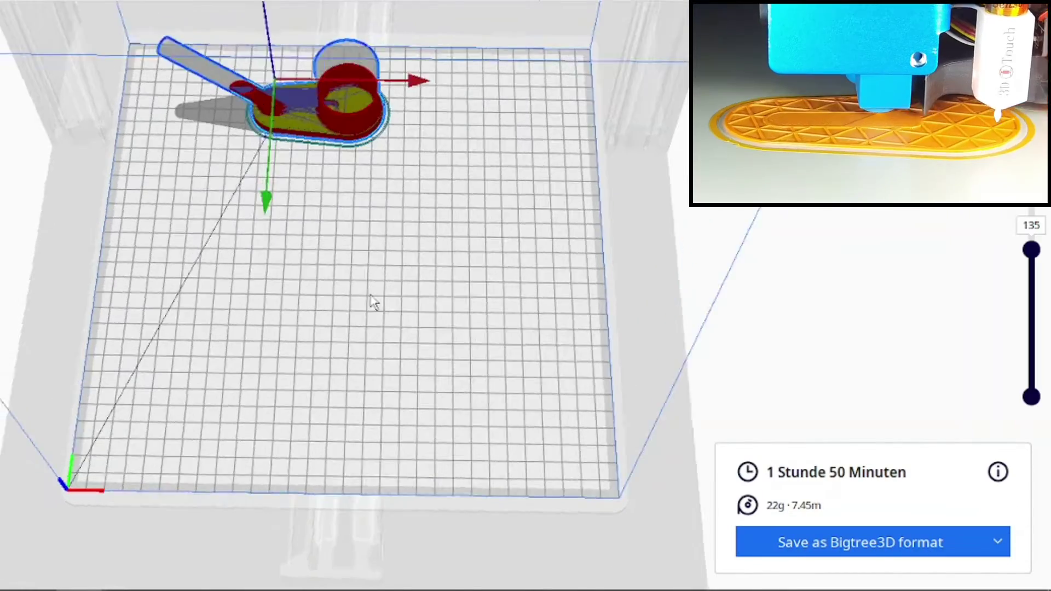
Check the seam on the moved model, disable the relative Z seam option (Realitvwert der Z-Naht) and slice again
right_drag(374, 301, 586, 206)
right_drag(359, 347, 222, 202)
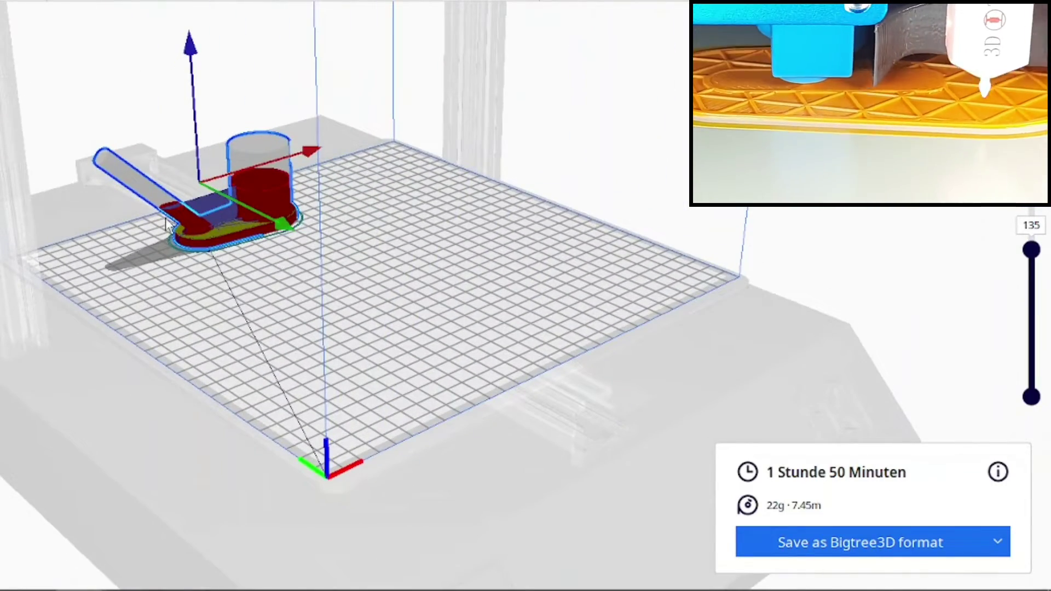
right_drag(472, 295, 344, 359)
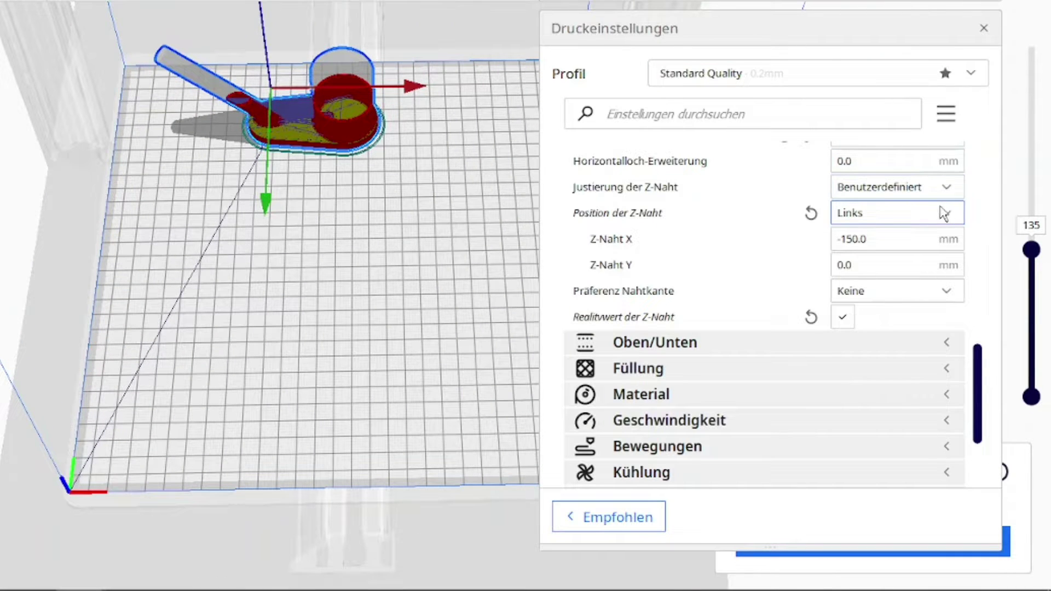
mouse_move(950, 218)
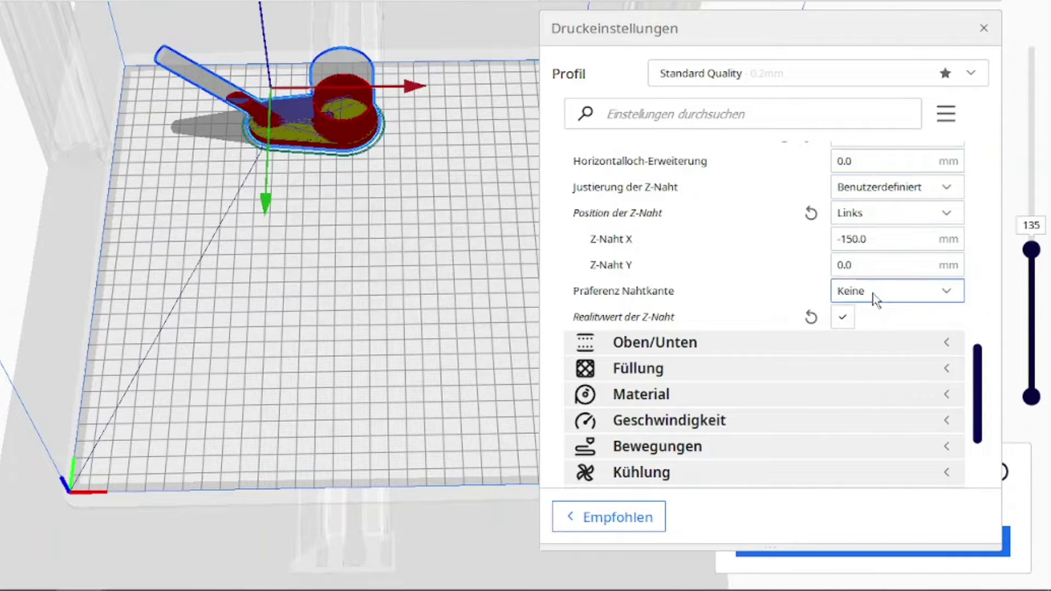
click(842, 318)
click(761, 8)
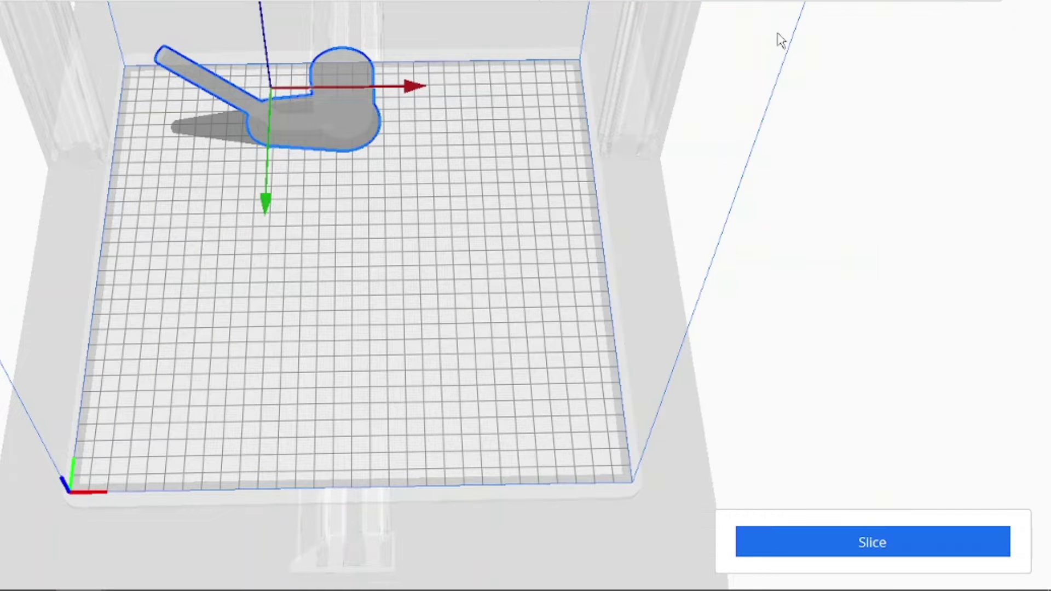
click(843, 541)
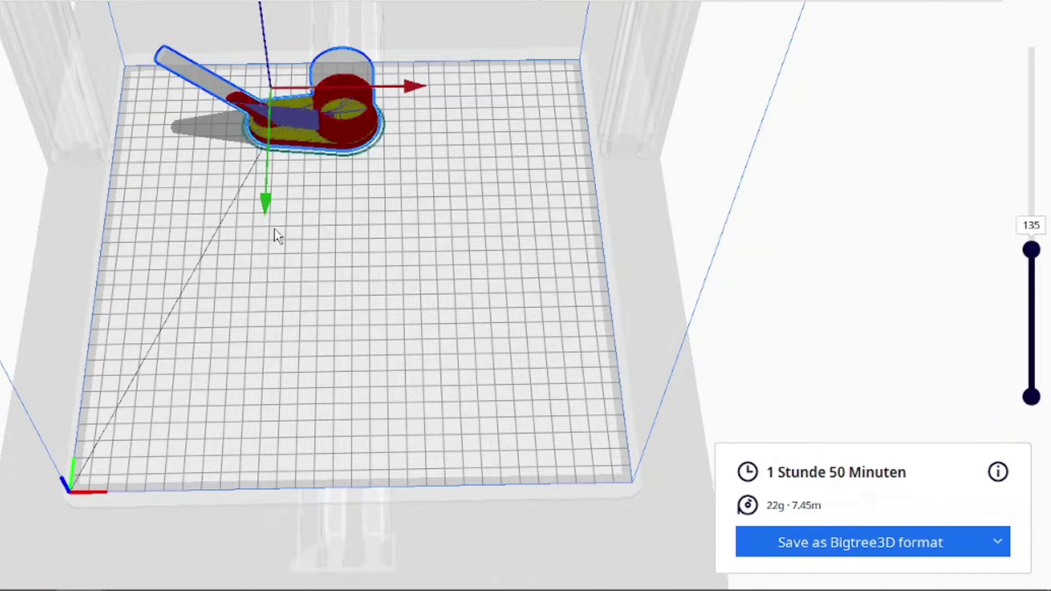
Examine the Z seam on the moved model's tube and base from the left side of the build plate
right_drag(310, 239, 289, 306)
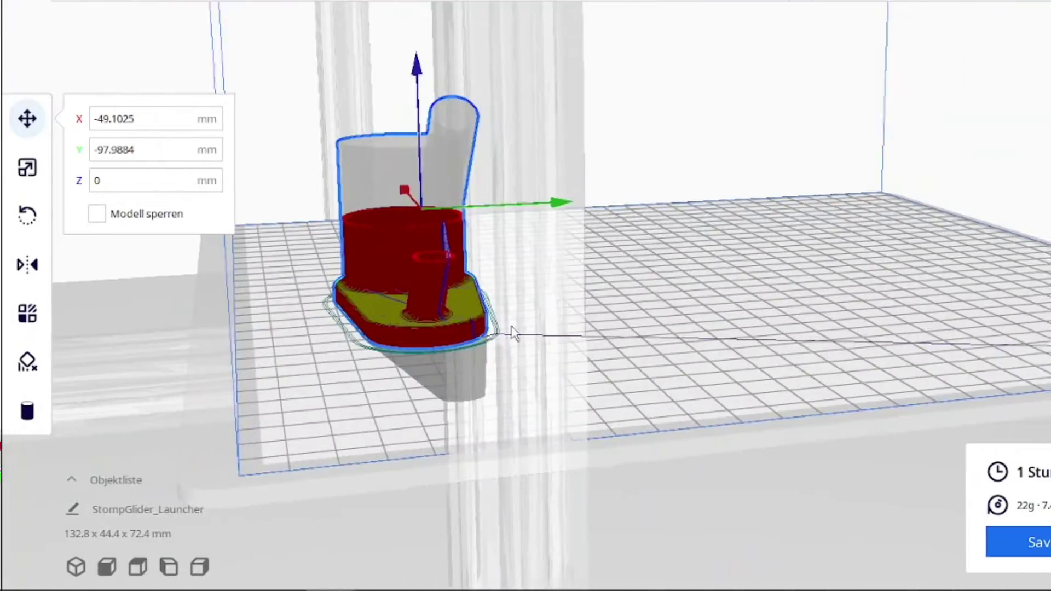
scroll(474, 340, up, 5)
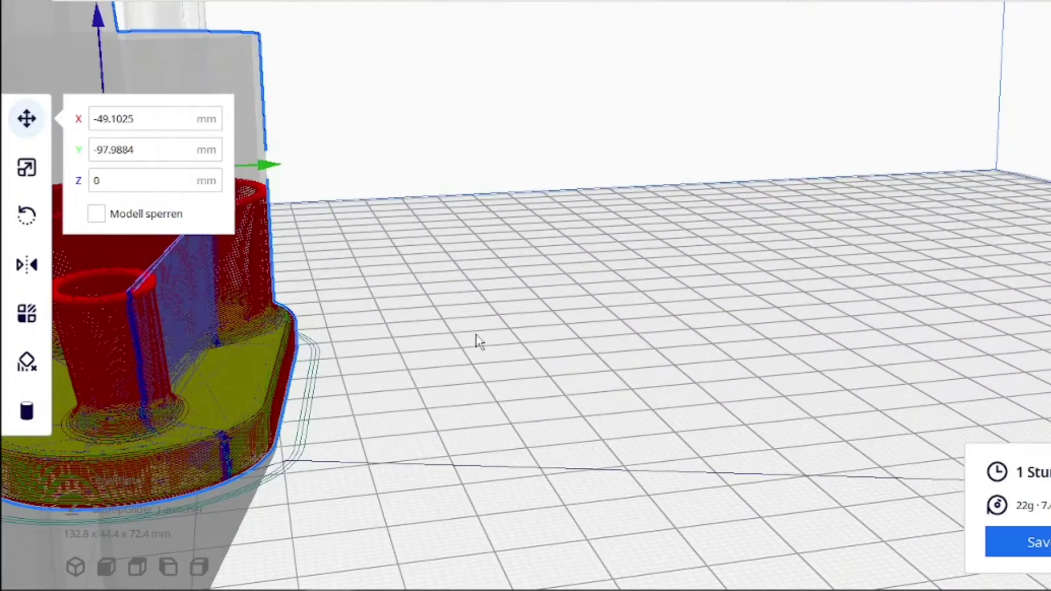
scroll(563, 294, down, 2)
scroll(562, 294, down, 2)
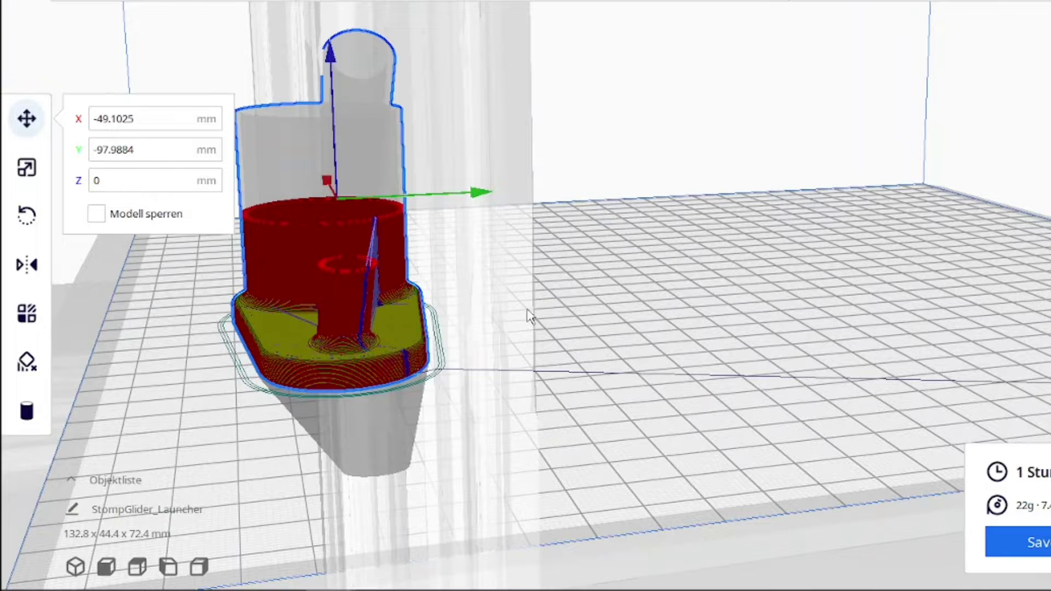
right_drag(660, 327, 644, 340)
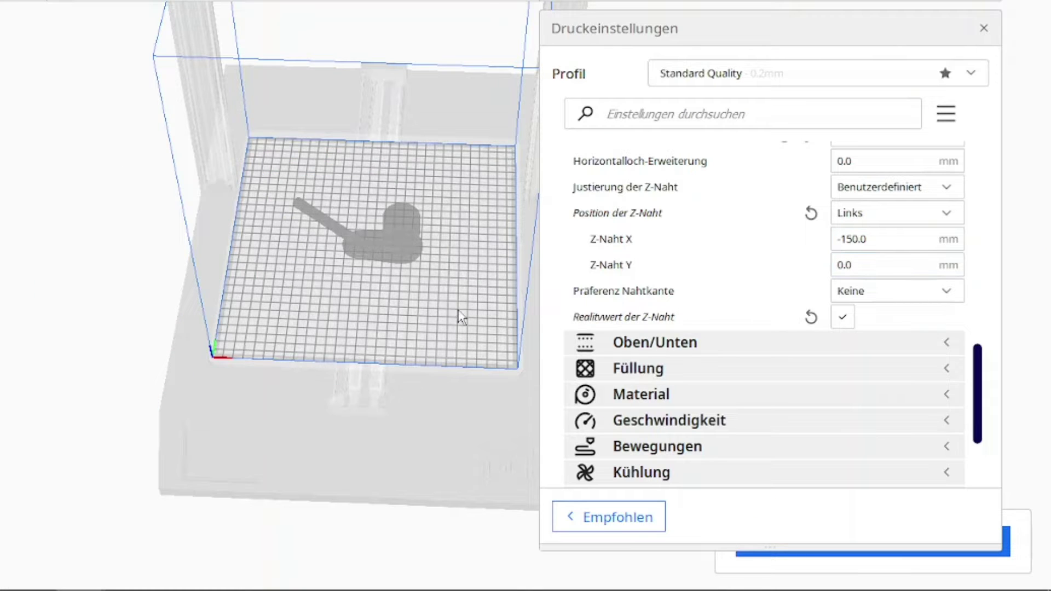
Set the Z seam X coordinate (Z-Naht X) to 0.0 mm and slice the model again
mouse_move(635, 245)
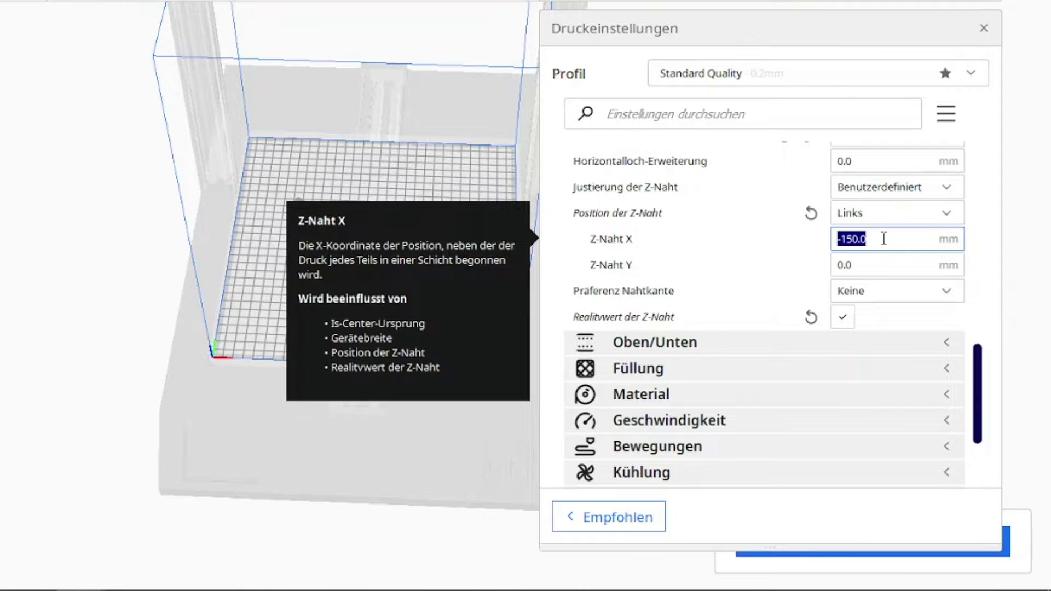
mouse_move(892, 241)
click(873, 262)
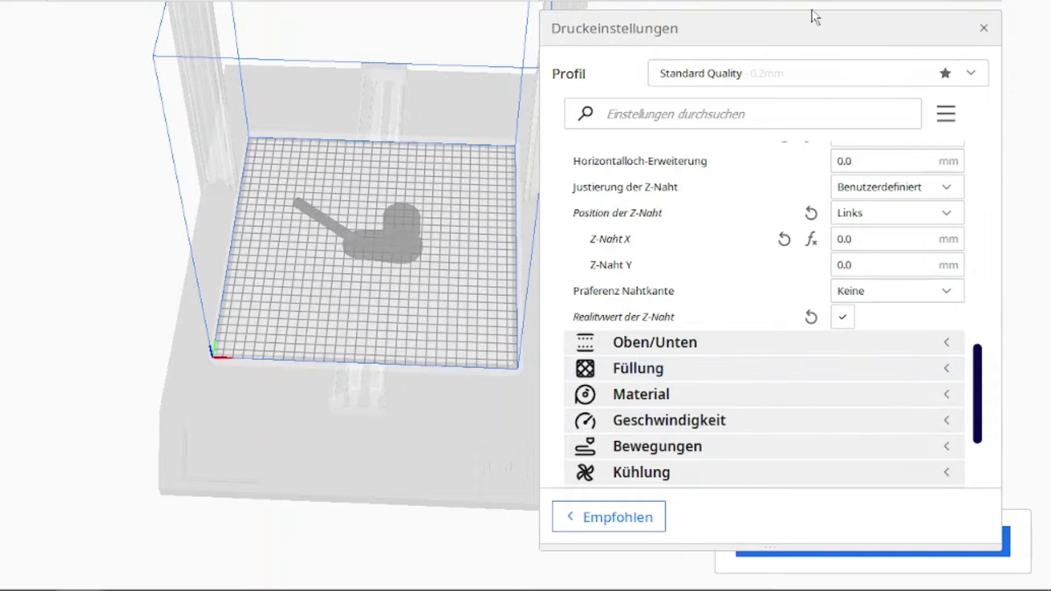
click(796, 3)
click(872, 542)
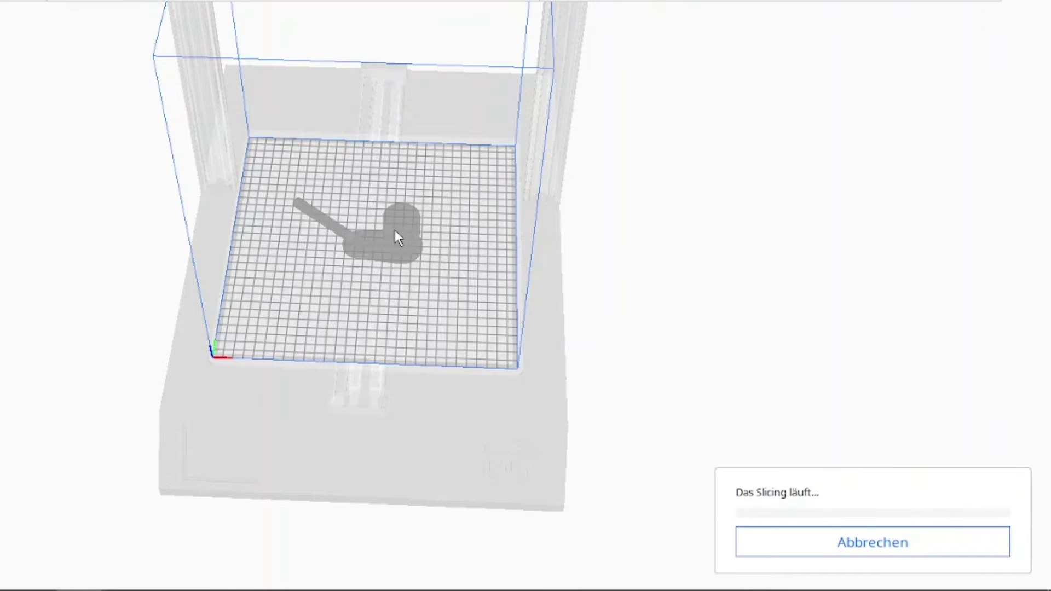
Inspect the Z seam on the angled tube and large cylinder of the new slice from above and from the side
scroll(396, 241, up, 2)
scroll(395, 235, up, 3)
scroll(407, 365, down, 1)
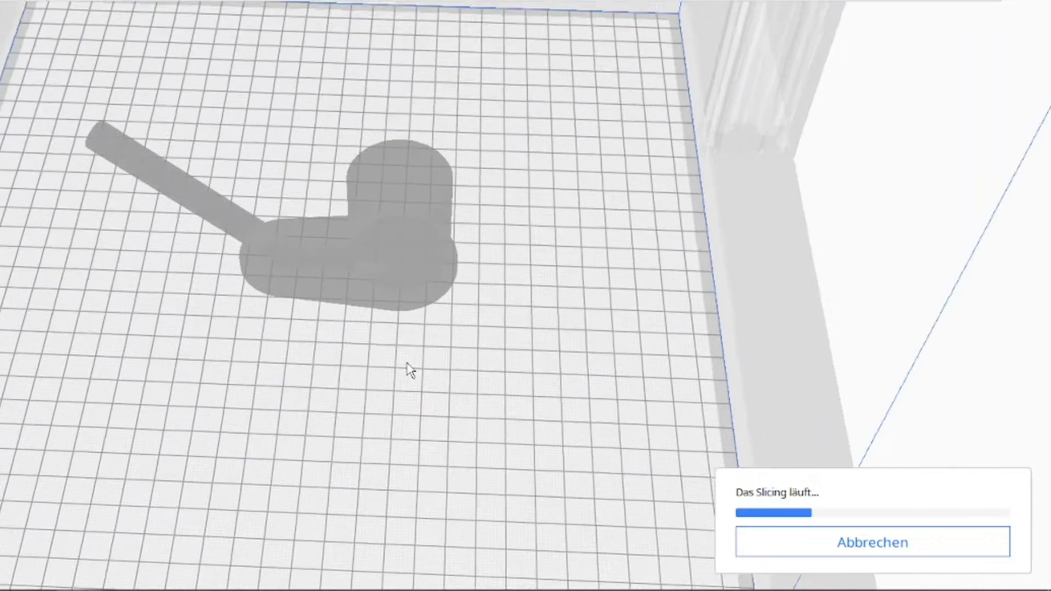
scroll(410, 370, down, 1)
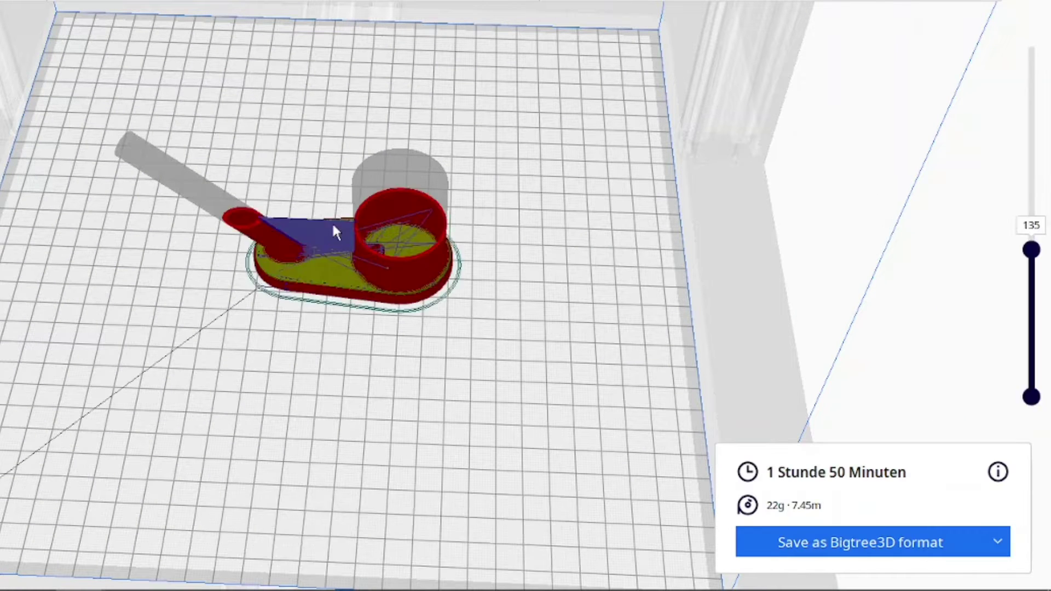
scroll(331, 243, up, 6)
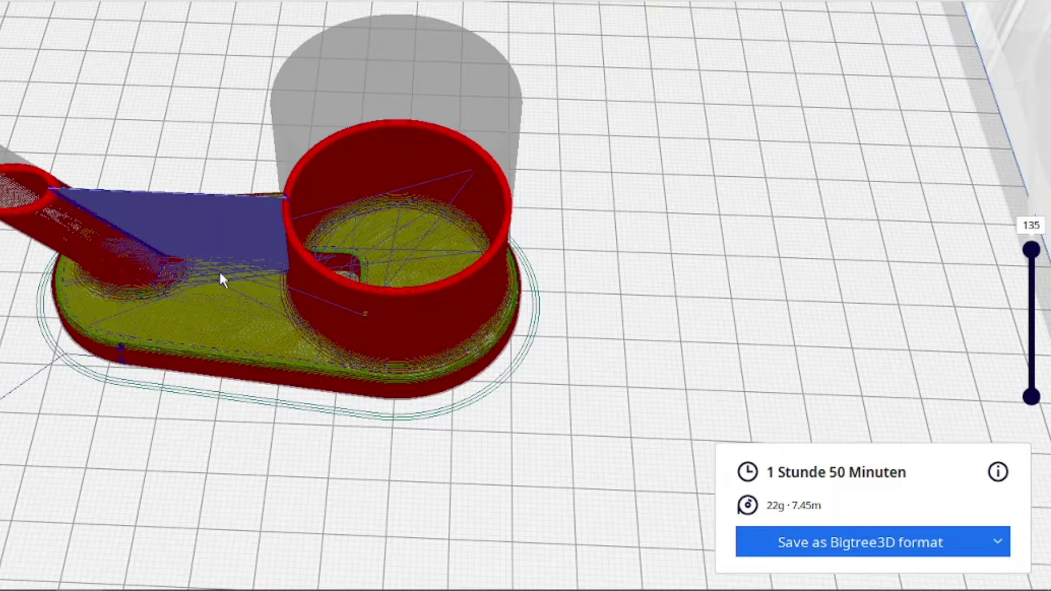
right_drag(277, 320, 578, 274)
right_drag(468, 347, 758, 368)
right_drag(648, 97, 474, 241)
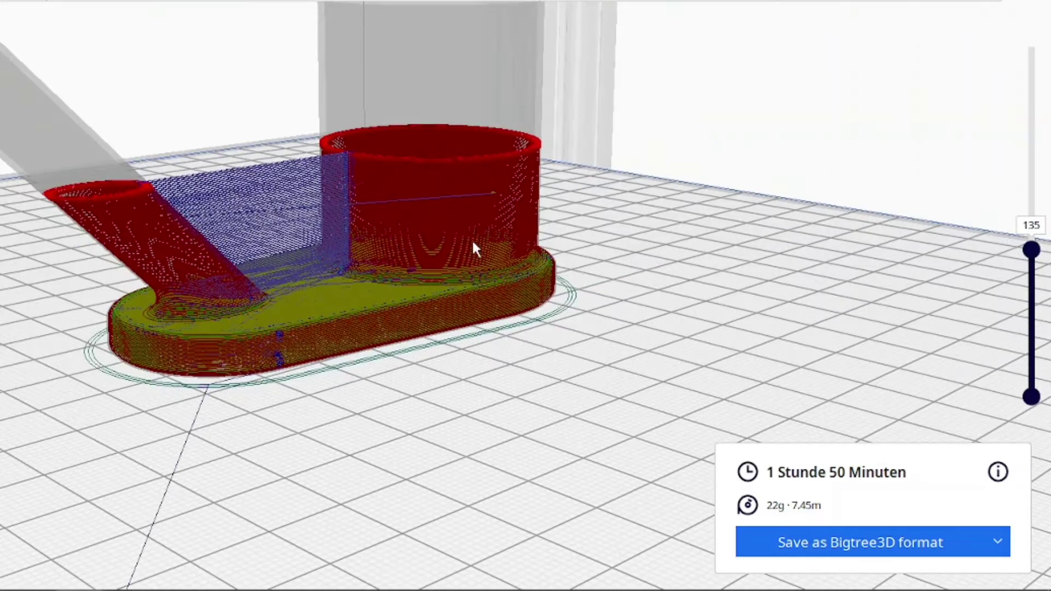
Inspect the Z seam on the front edge of the base up close from low and high angles
scroll(263, 406, up, 5)
scroll(261, 408, down, 1)
scroll(262, 407, down, 3)
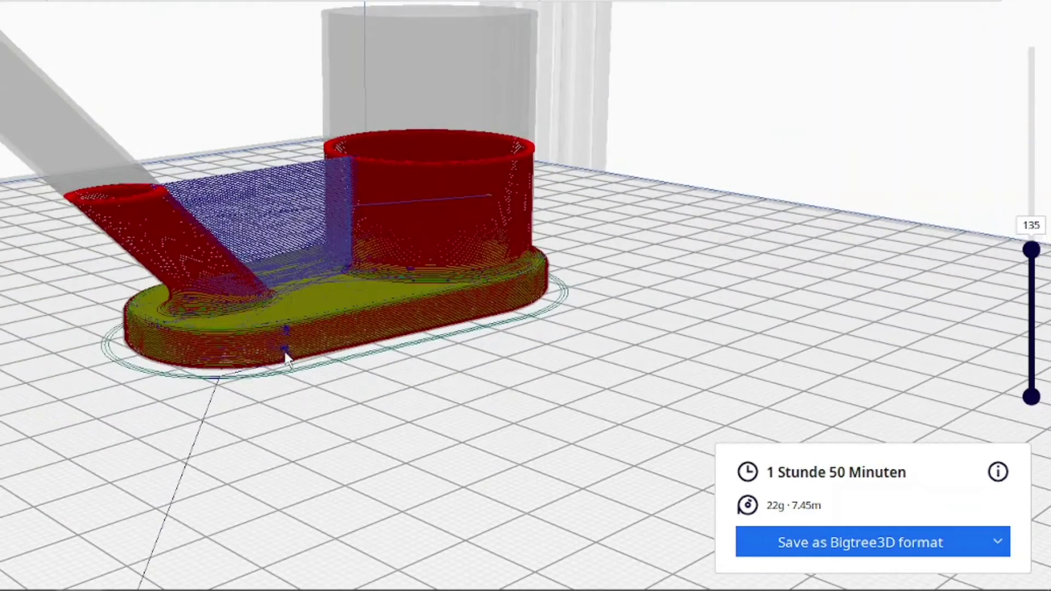
right_drag(286, 359, 207, 414)
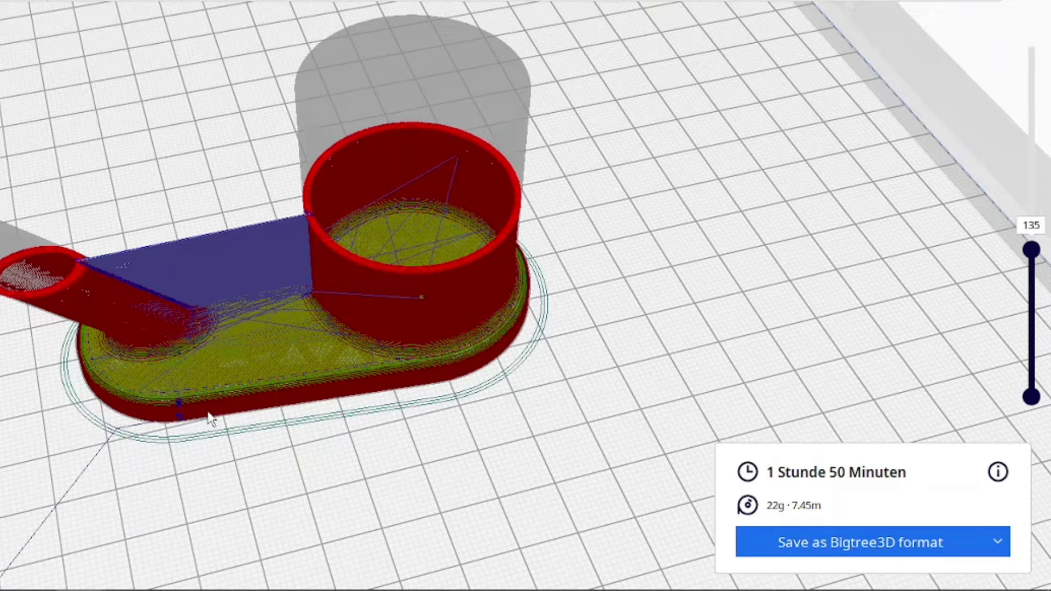
scroll(345, 421, up, 2)
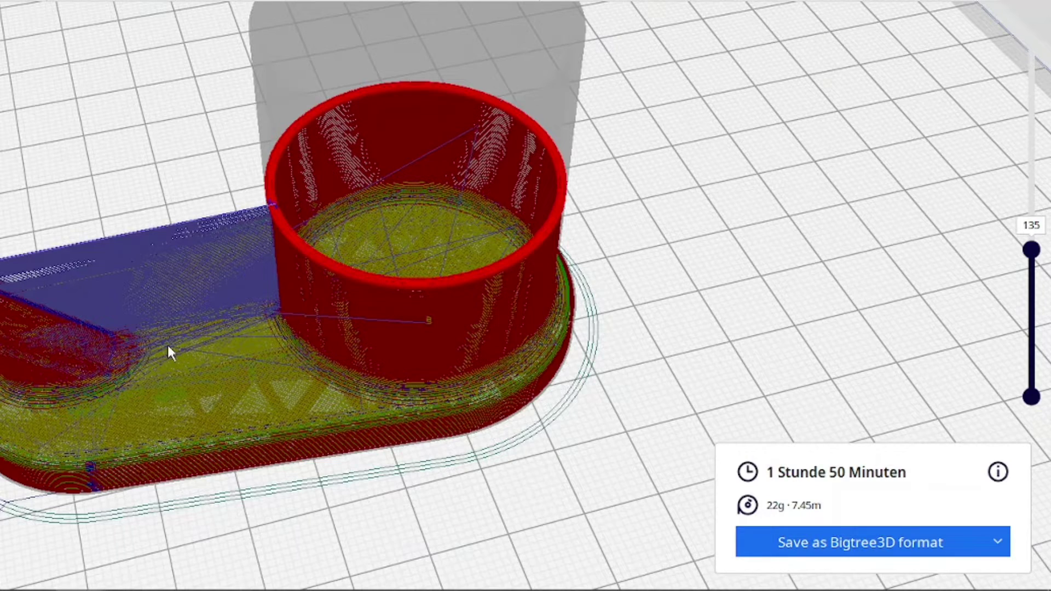
scroll(167, 343, up, 1)
scroll(167, 342, down, 3)
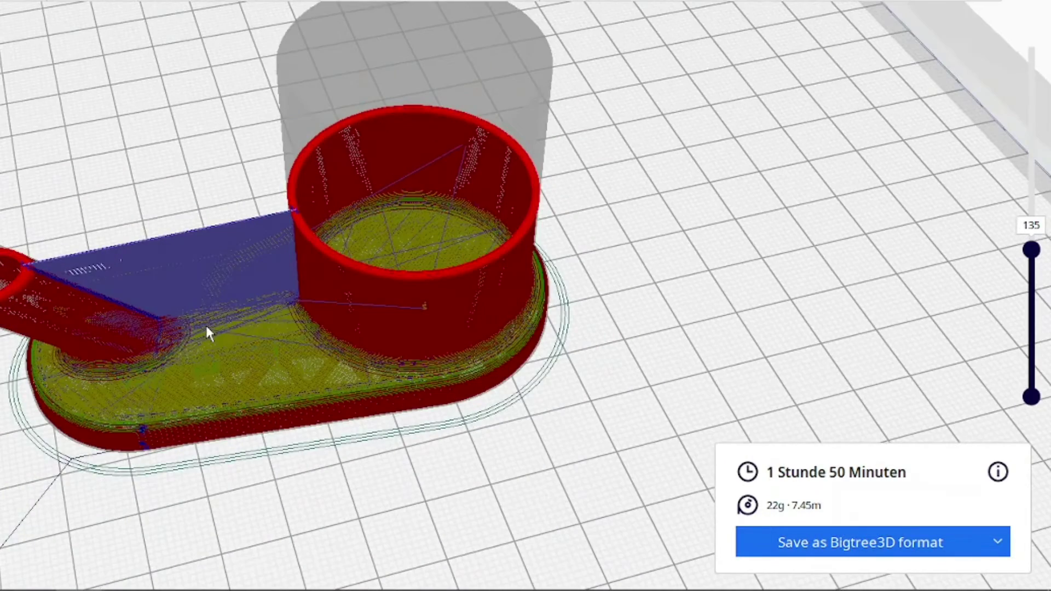
right_drag(253, 462, 147, 388)
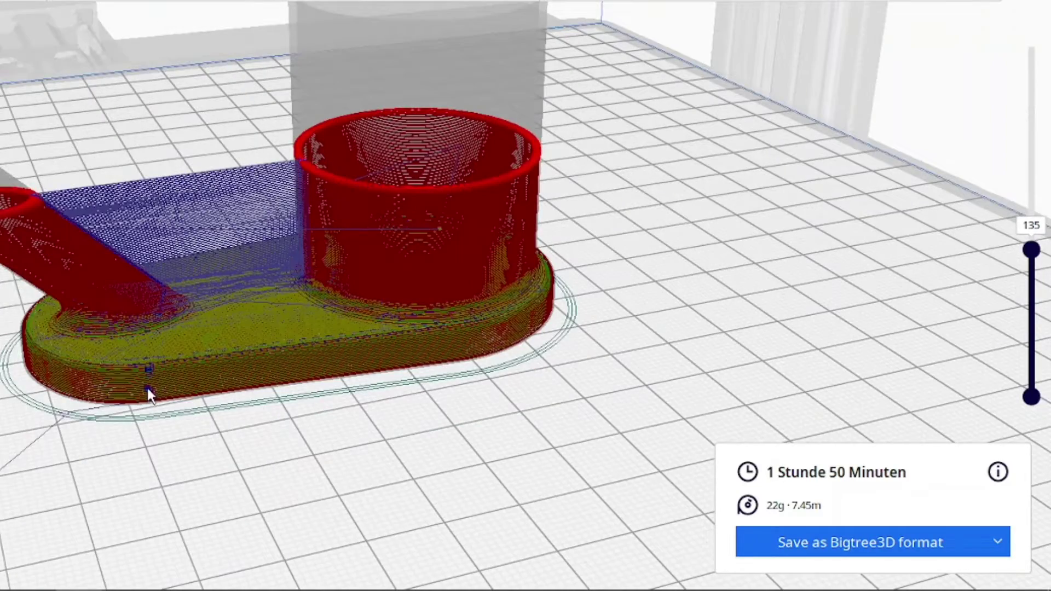
right_drag(359, 393, 483, 361)
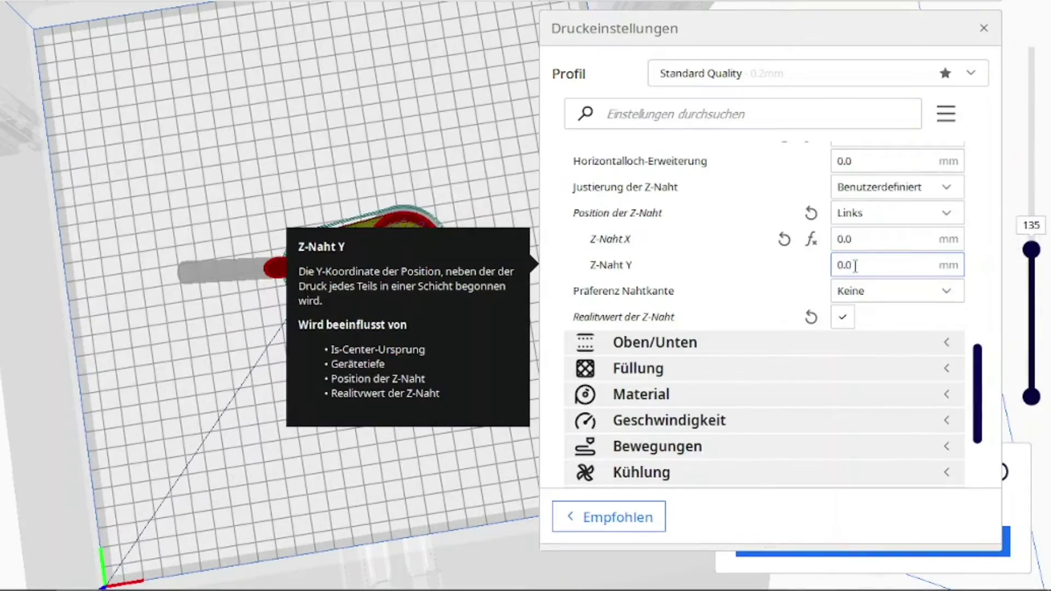
Set the Z seam Y coordinate (Z-Naht Y) to 1 mm
drag(855, 266, 836, 266)
text(1)
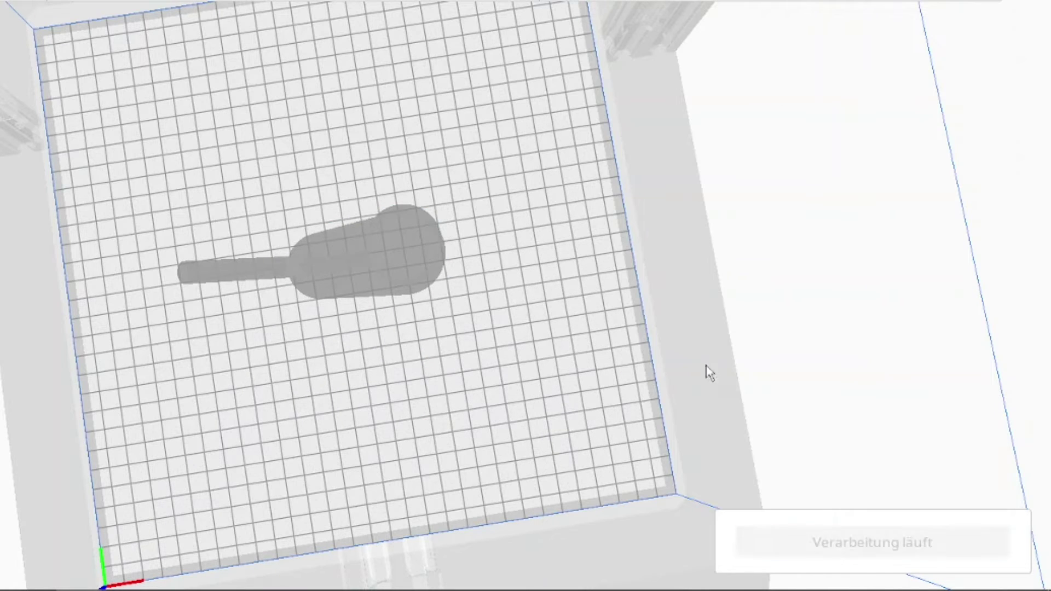
Slice the model again and inspect the Z seam on the base, cylinder and angled tube from the side and above
click(830, 554)
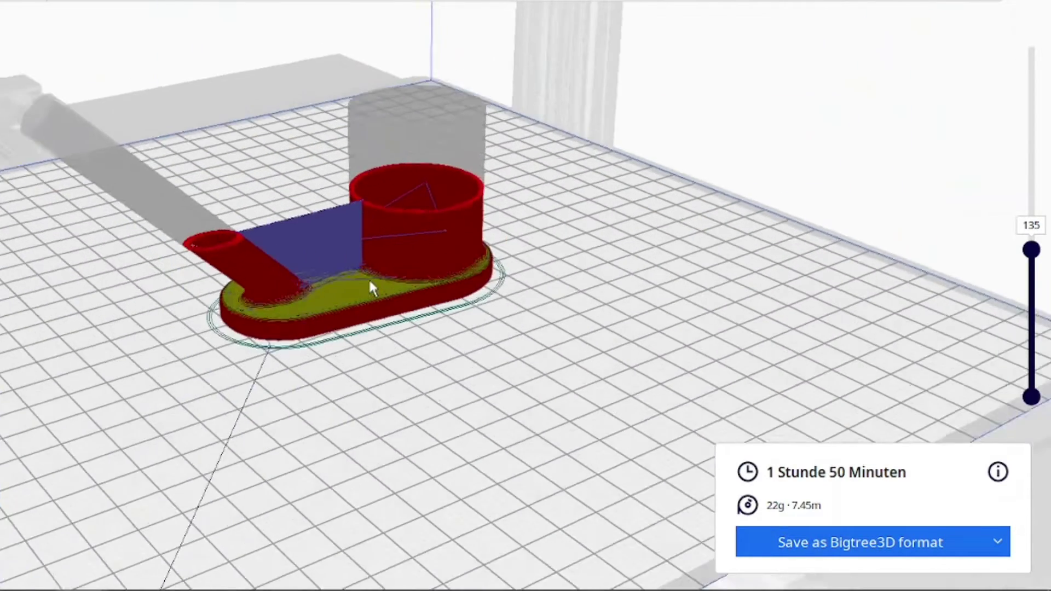
scroll(368, 278, up, 5)
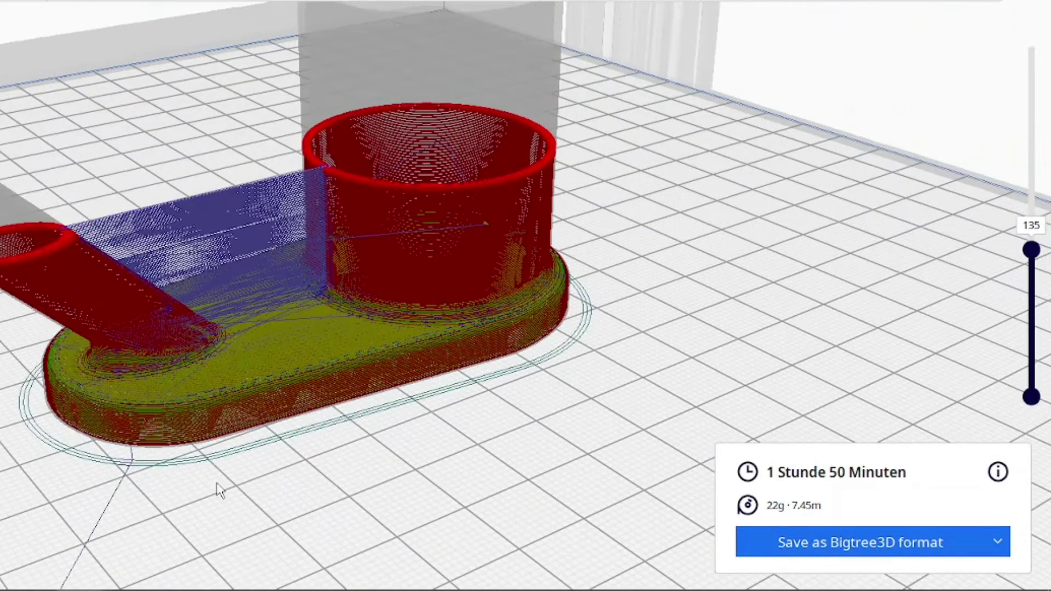
right_drag(310, 487, 692, 326)
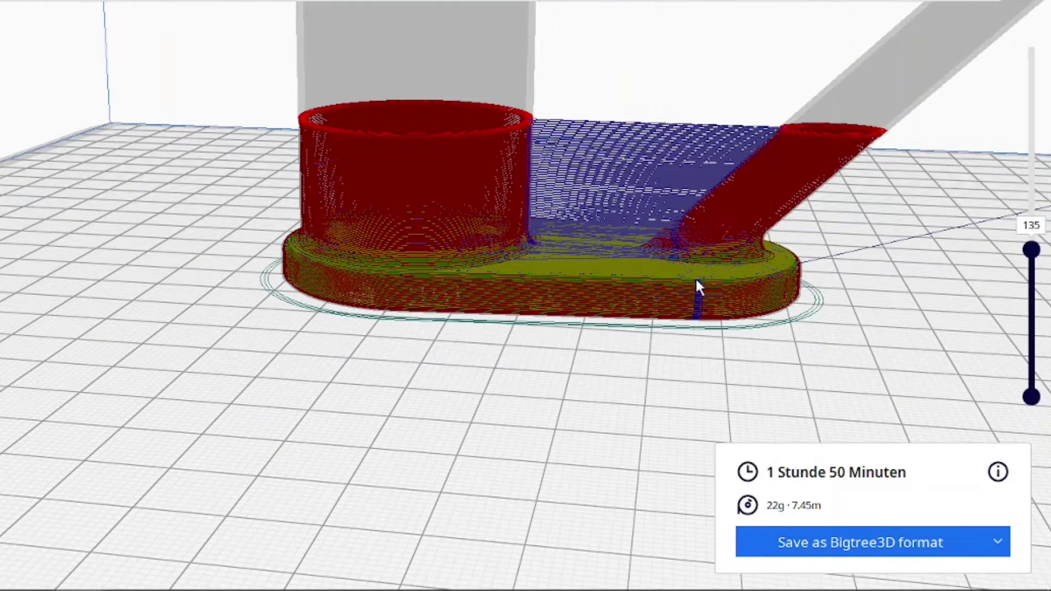
right_drag(582, 387, 533, 276)
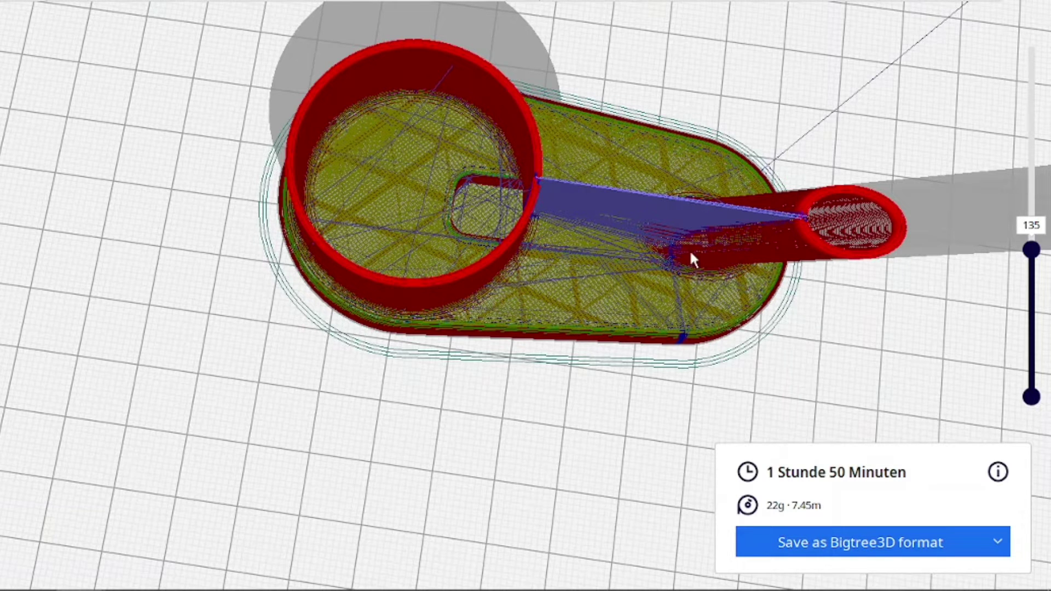
right_drag(564, 438, 687, 347)
scroll(652, 356, up, 3)
scroll(652, 364, down, 5)
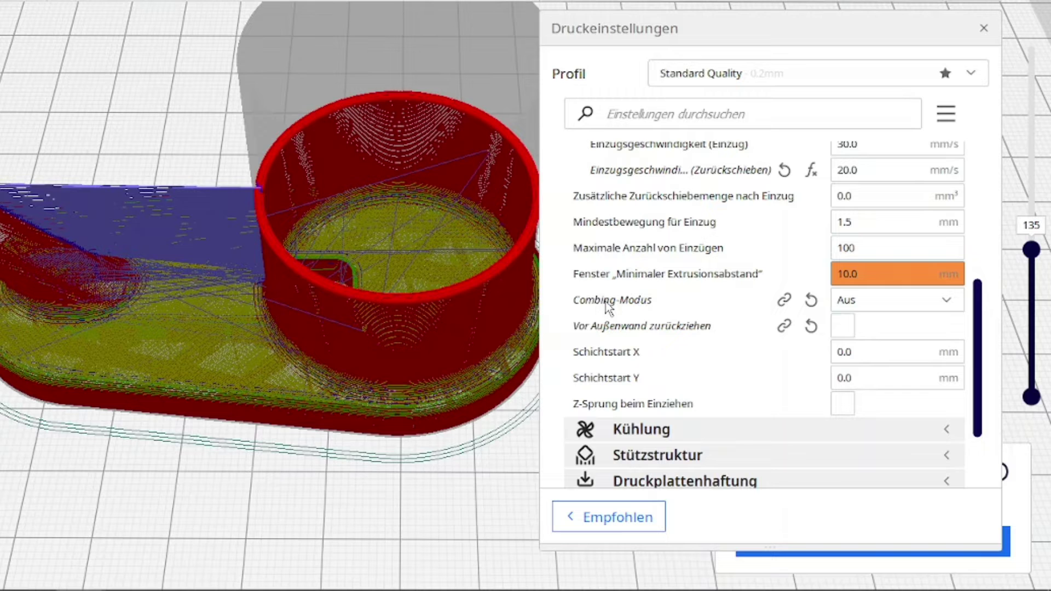
Set the Combing-Modus to Nicht in Außenhaut and slice the model again
mouse_move(661, 311)
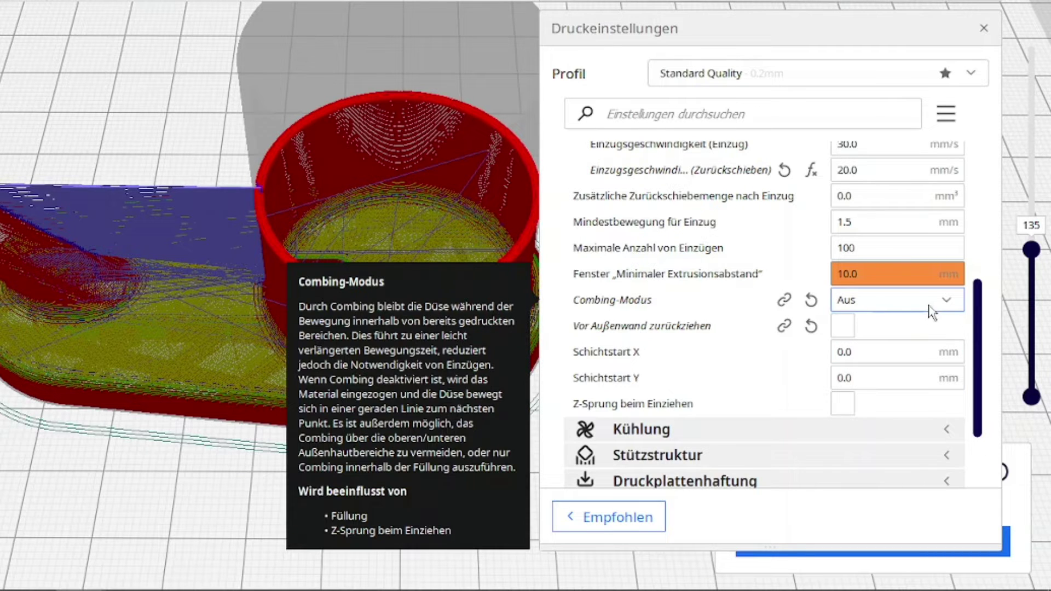
click(945, 312)
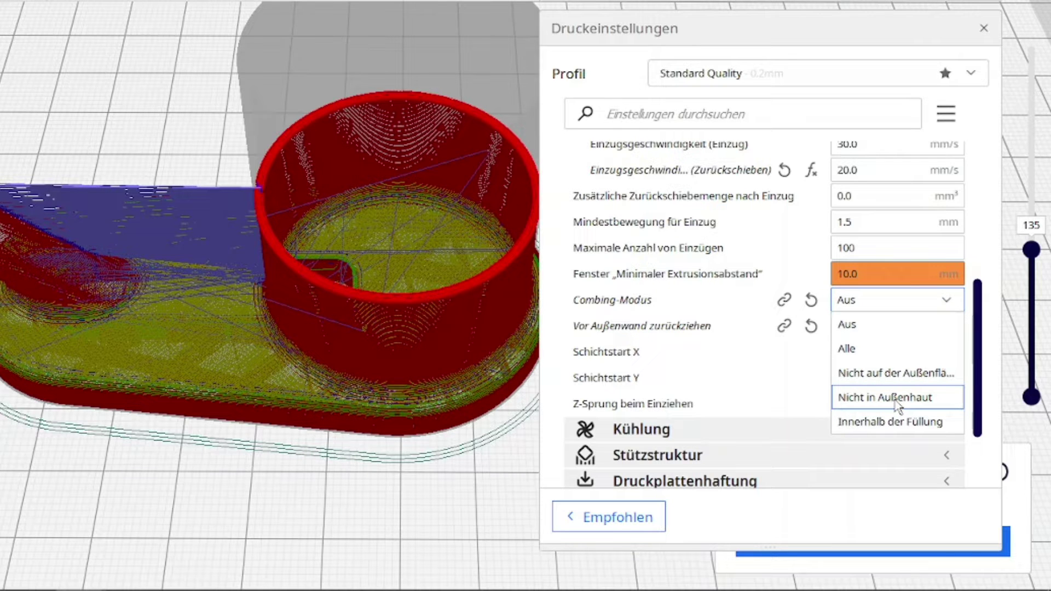
click(896, 398)
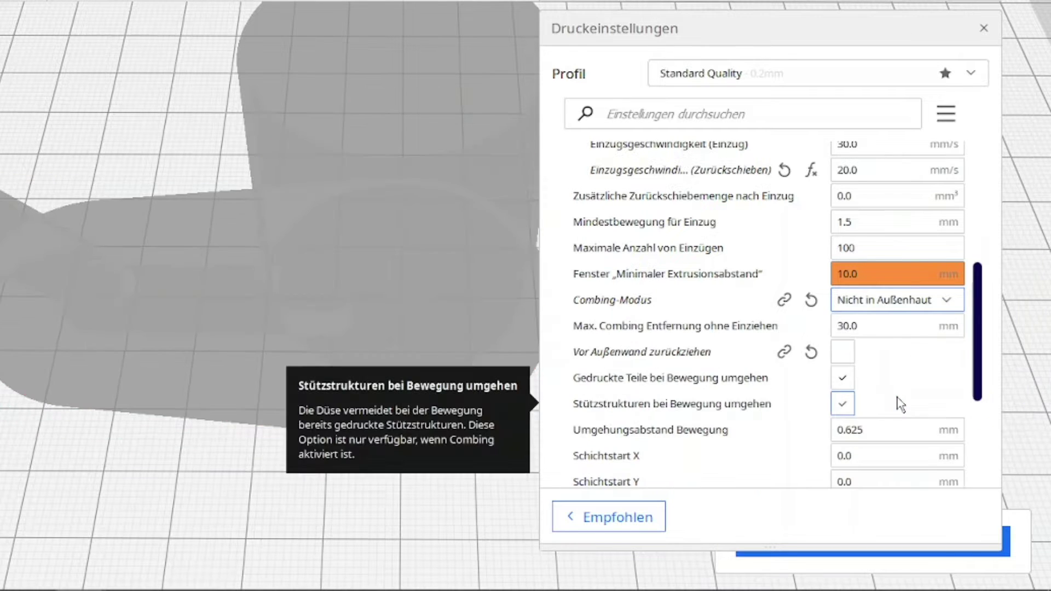
click(777, 2)
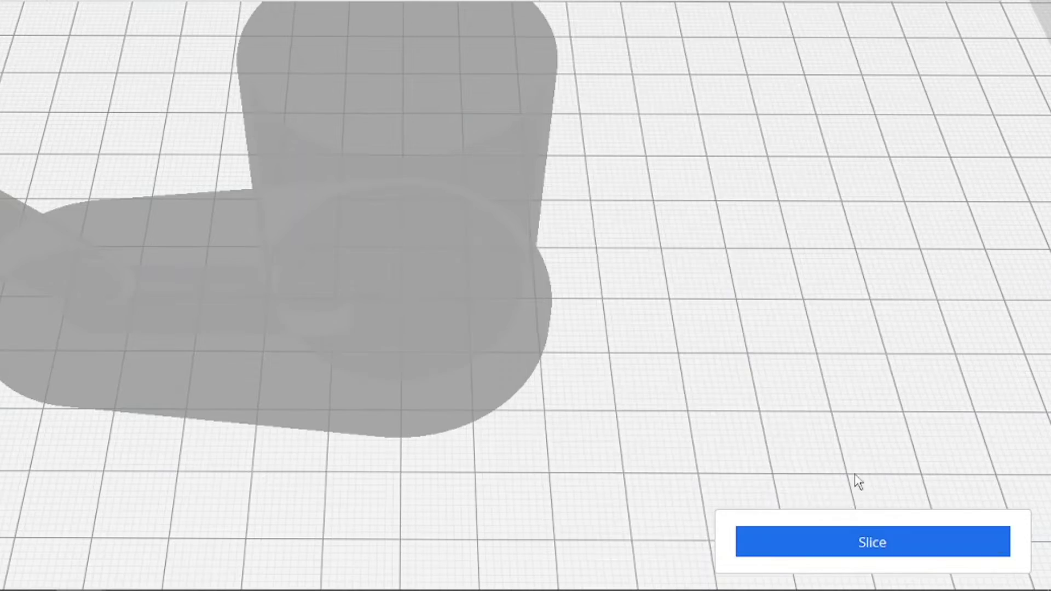
click(851, 539)
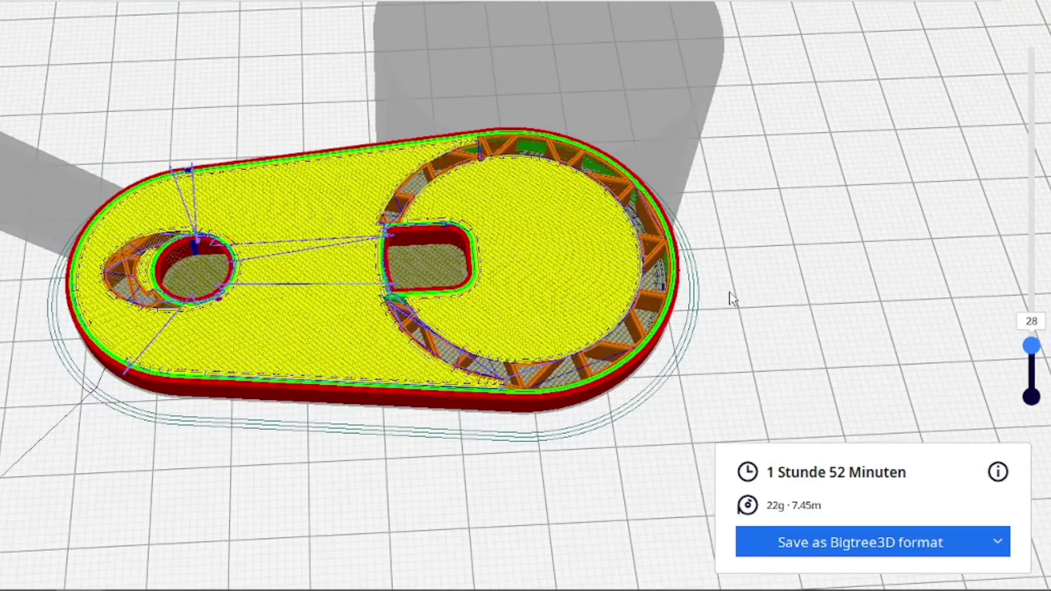
Inspect the travel moves between the base's round and rectangular openings at layer 28, from above and at an angle
right_drag(722, 293, 710, 350)
scroll(413, 268, up, 3)
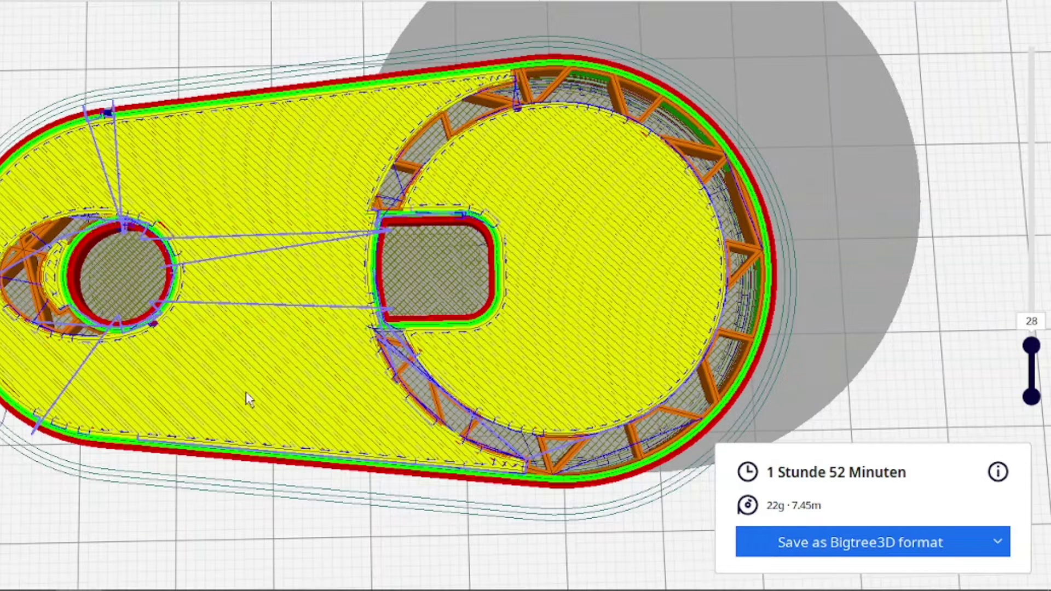
right_drag(282, 378, 242, 340)
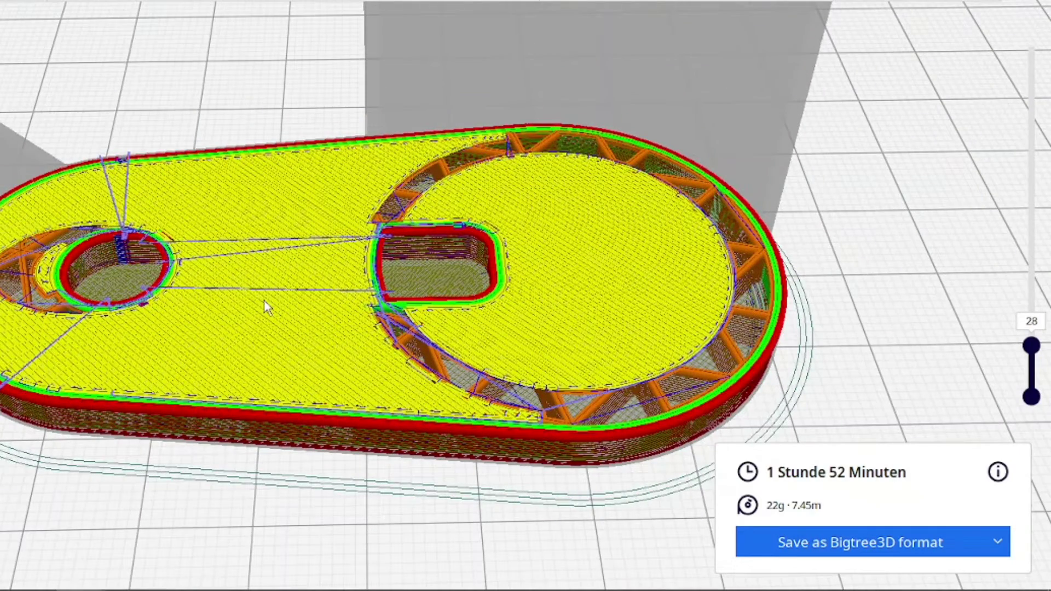
right_drag(312, 295, 296, 340)
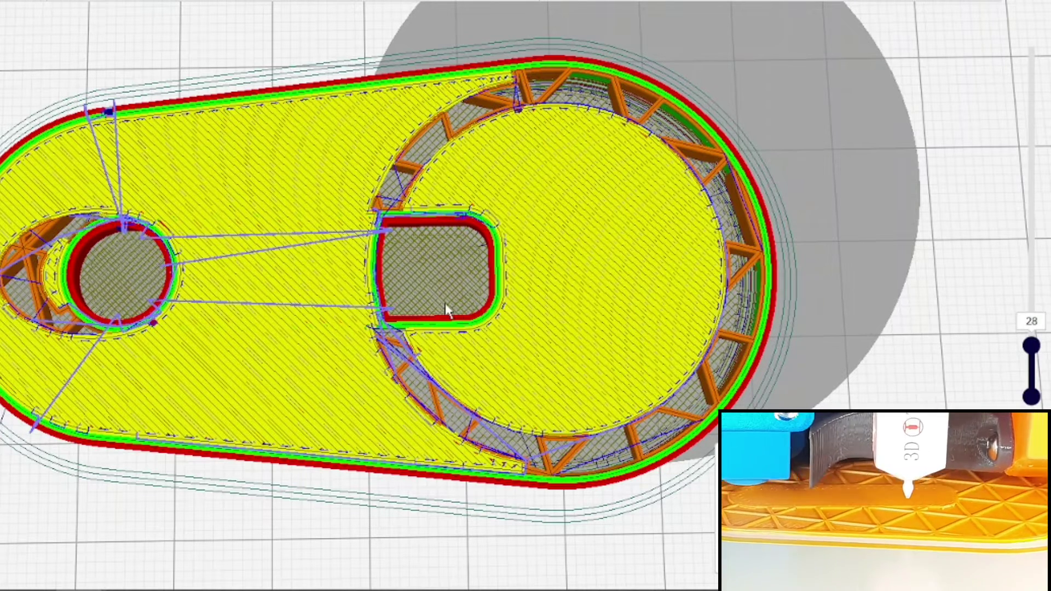
mouse_move(247, 227)
right_down()
mouse_move(265, 187)
mouse_move(260, 217)
right_up()
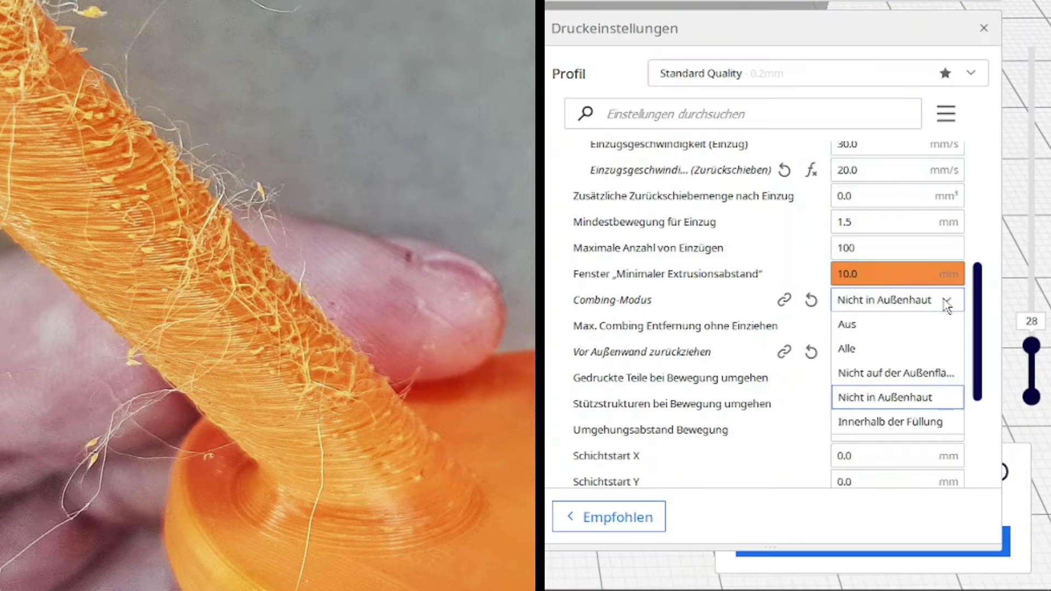
Keep the Combing-Modus at Nicht in Außenhaut and review the Wipe-Abstand der Außenwand among the wall settings
click(926, 403)
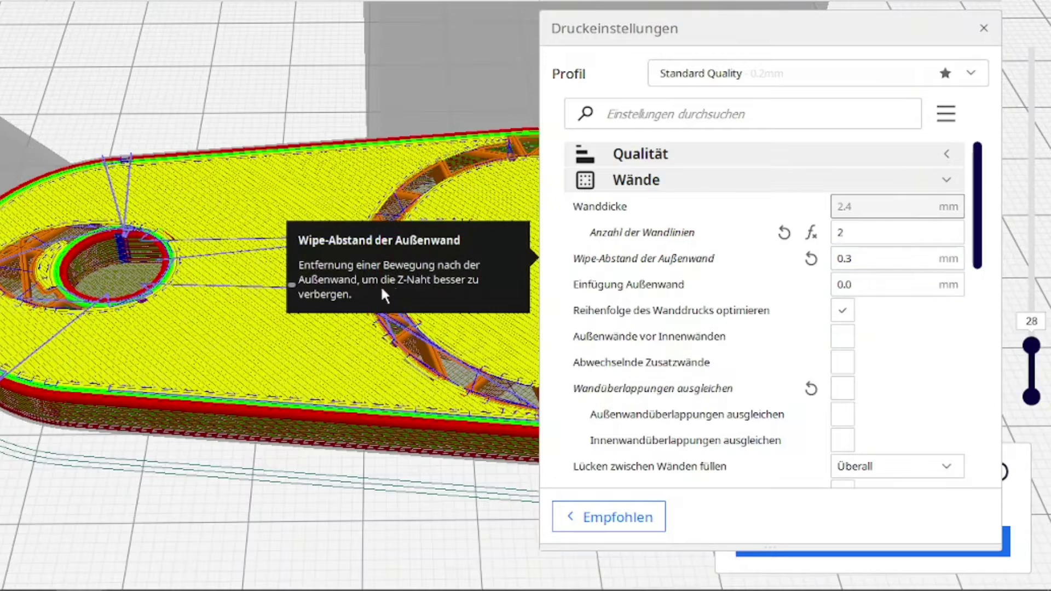
scroll(326, 287, up, 2)
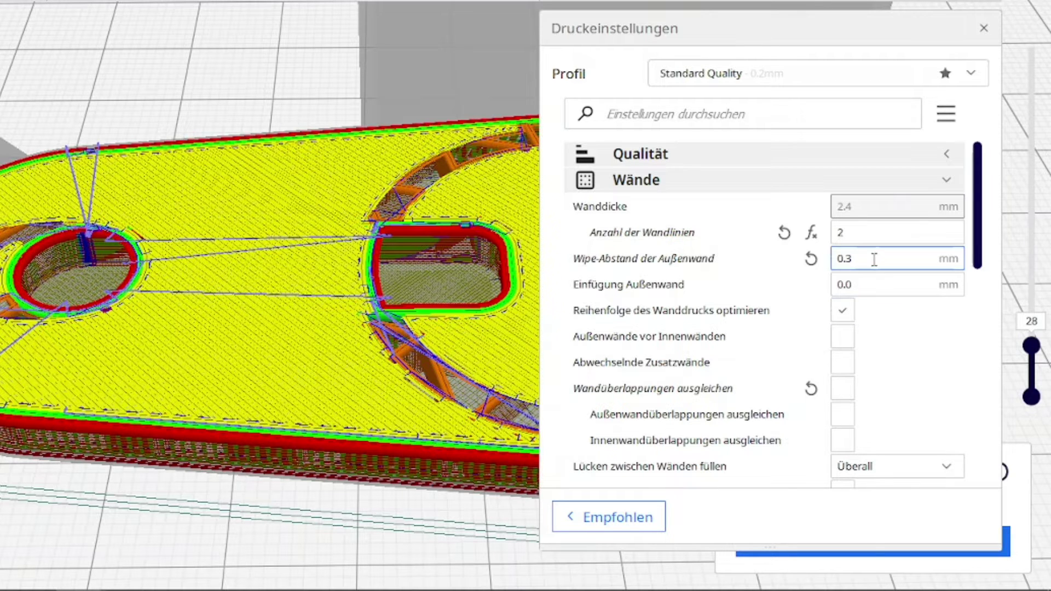
mouse_move(857, 259)
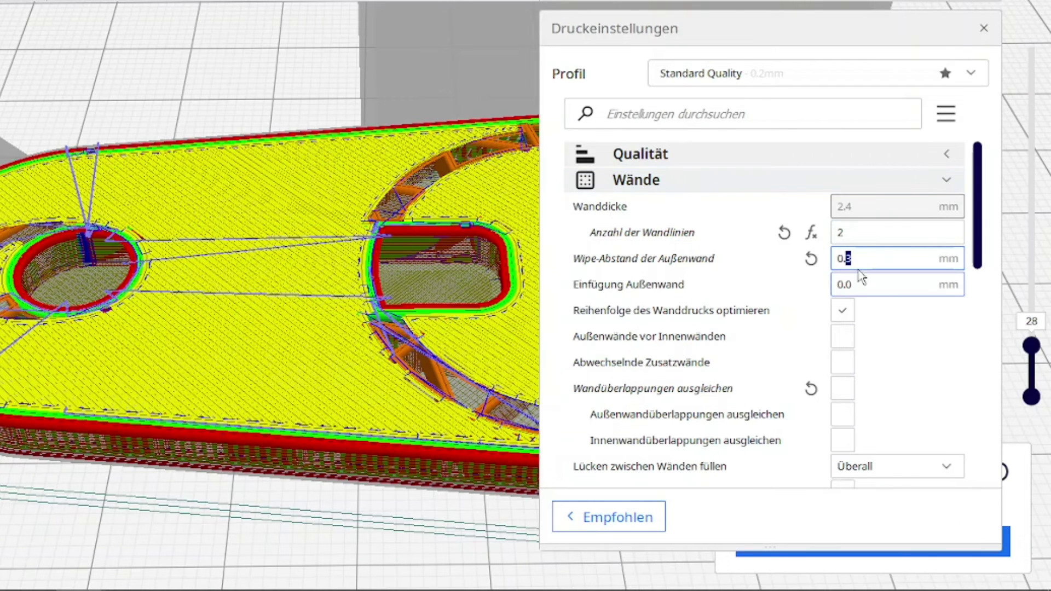
mouse_move(978, 193)
mouse_down()
mouse_move(974, 301)
mouse_move(973, 182)
mouse_up()
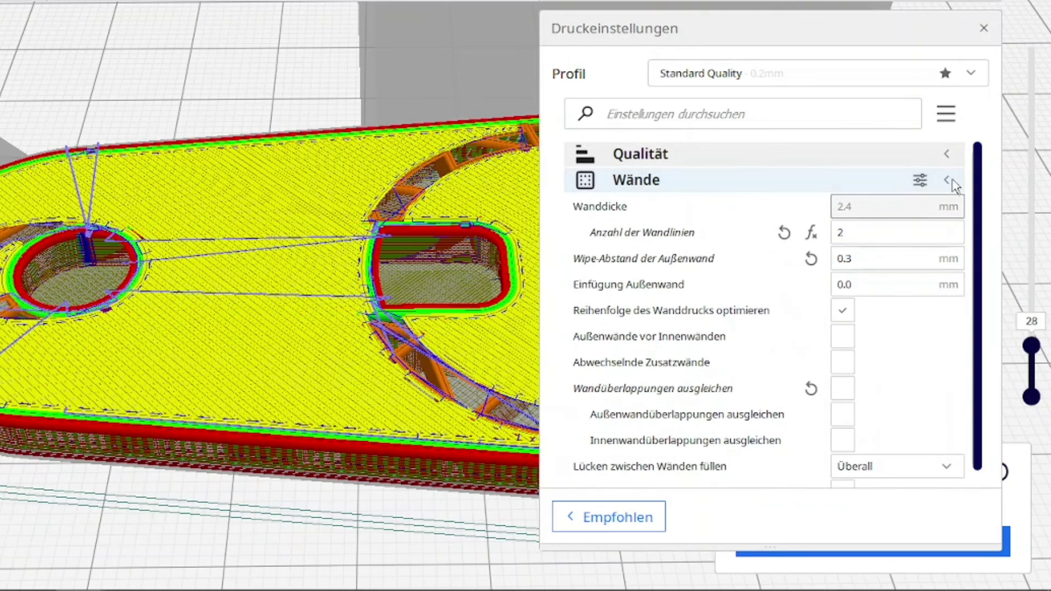
Collapse the wall settings, find the coasting options in the experimental settings and switch Coasting aktivieren off and on again
click(953, 180)
scroll(978, 219, down, 1)
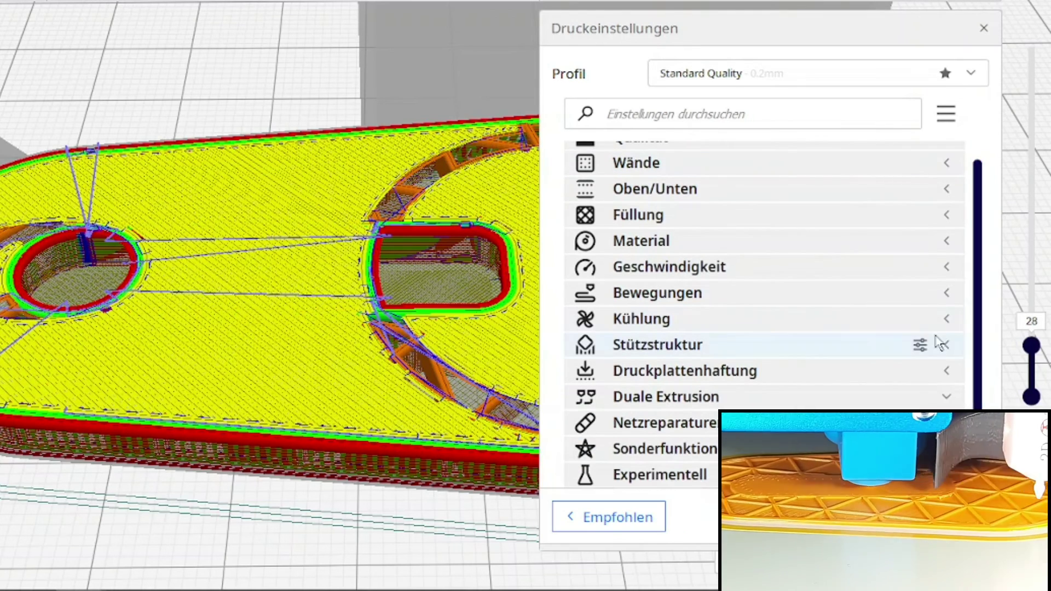
scroll(982, 333, down, 2)
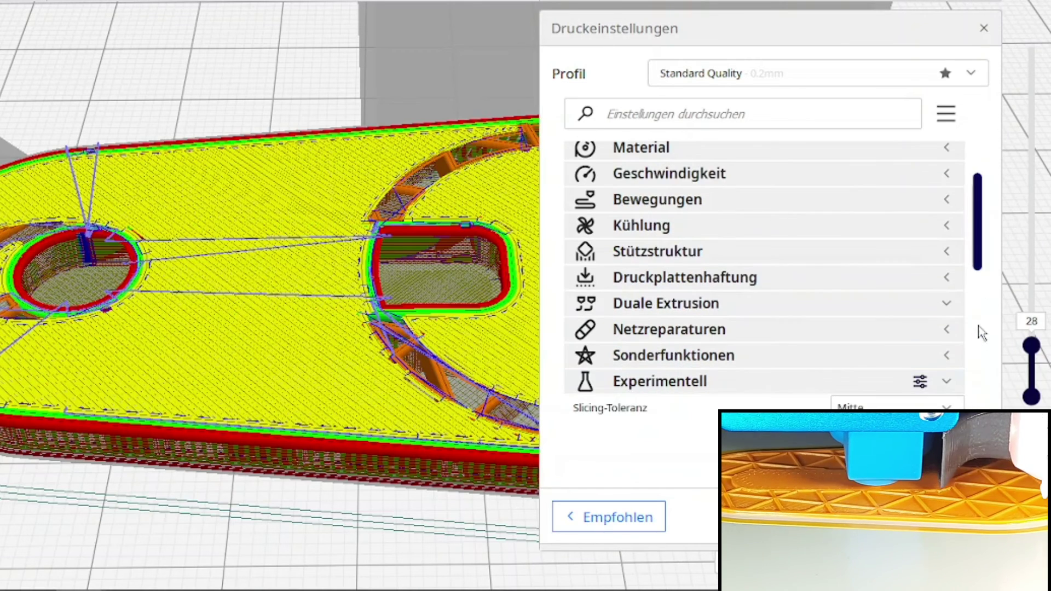
scroll(980, 328, down, 5)
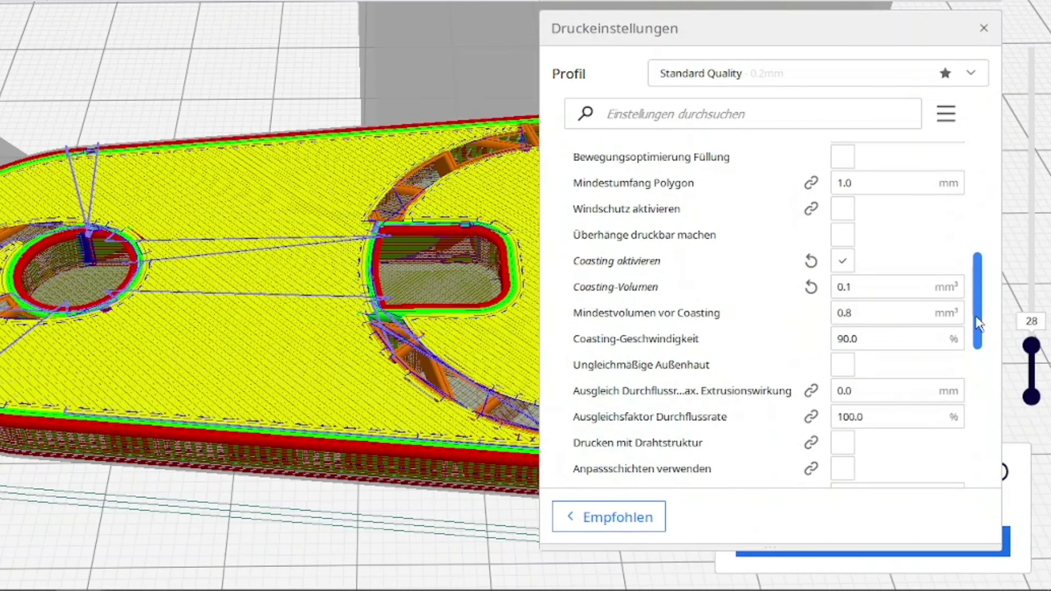
click(842, 262)
click(843, 263)
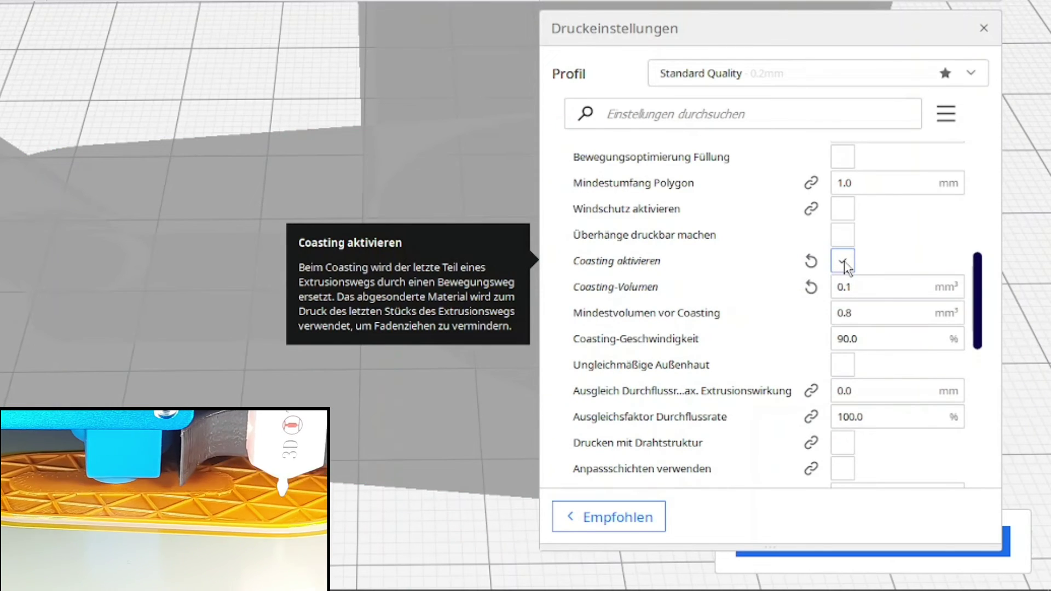
Reset the Coasting-Volumen to its default and set it to 0.1 mm³
click(811, 287)
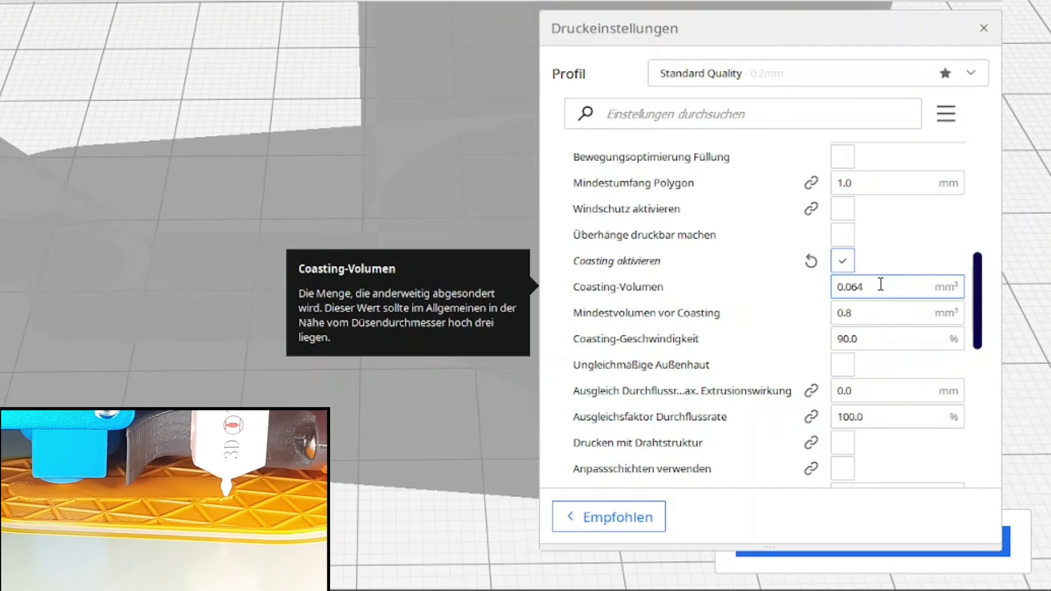
drag(878, 285, 848, 283)
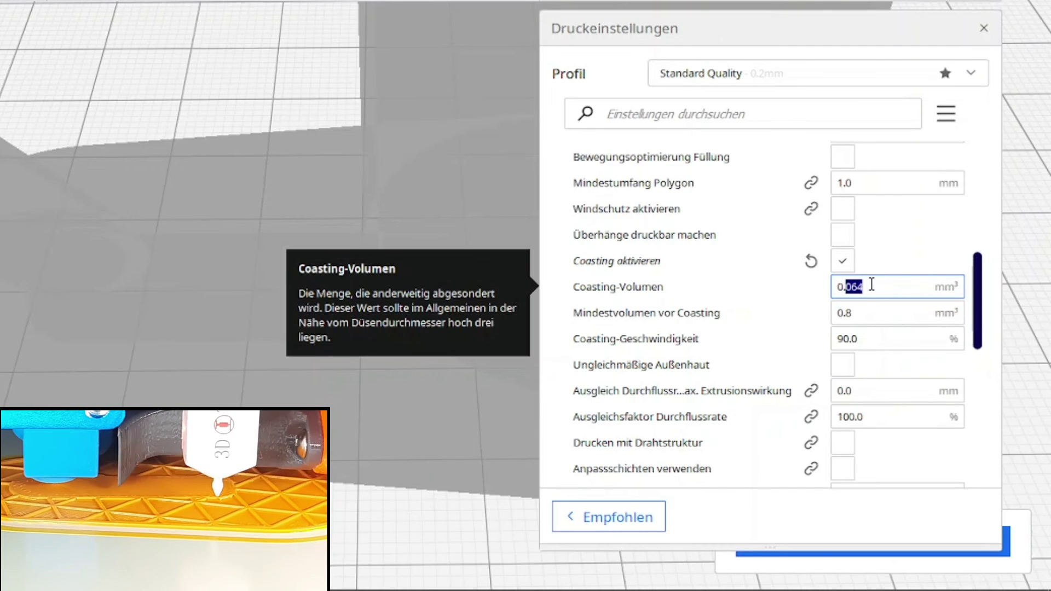
text(1)
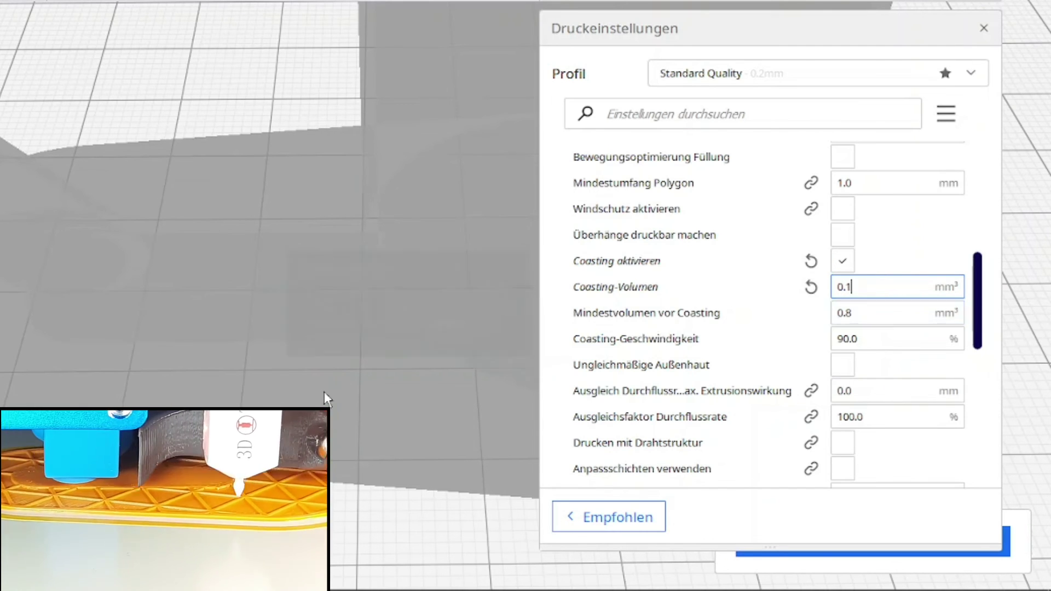